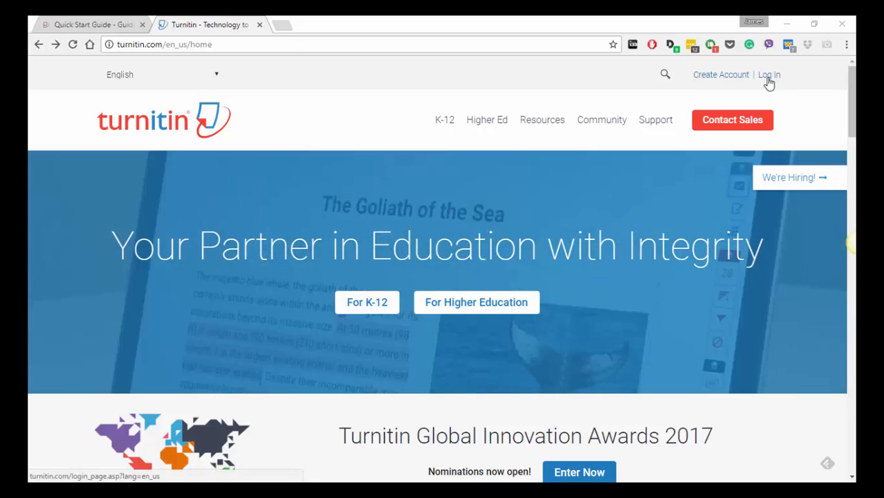
- Log in to Turnitin with the prefilled account details and decline saving the login to LastPass
click(768, 76)
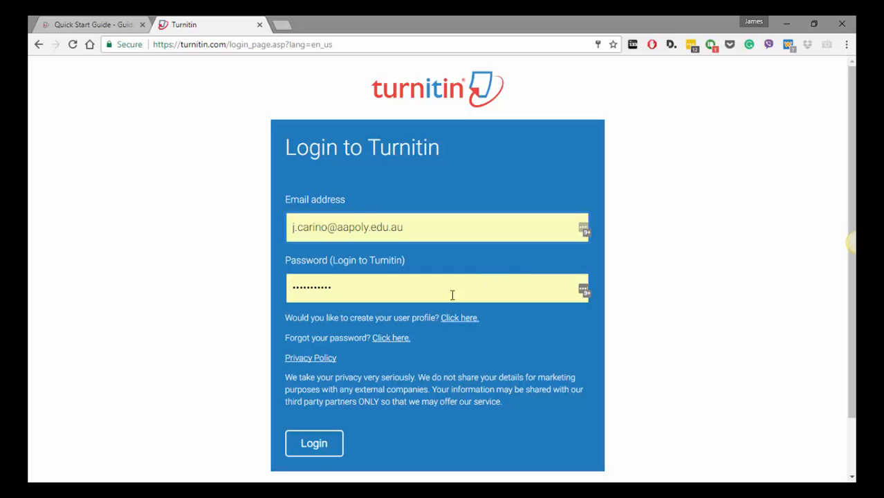
click(328, 447)
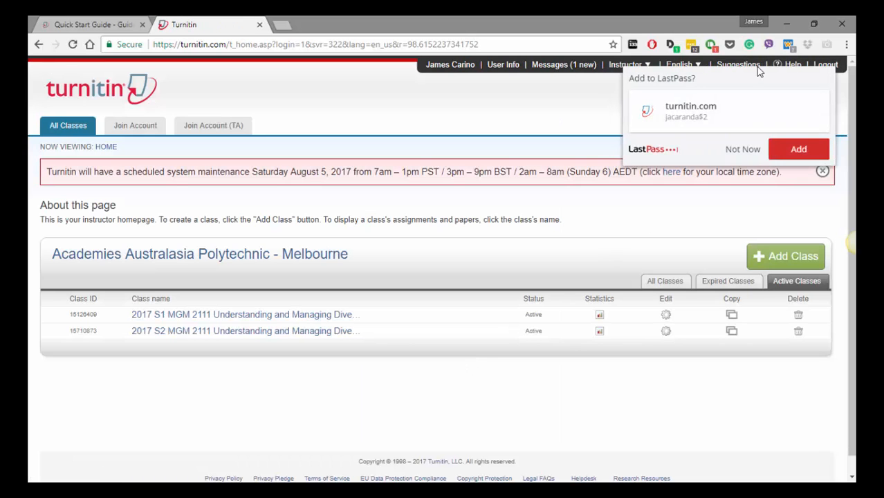
click(723, 153)
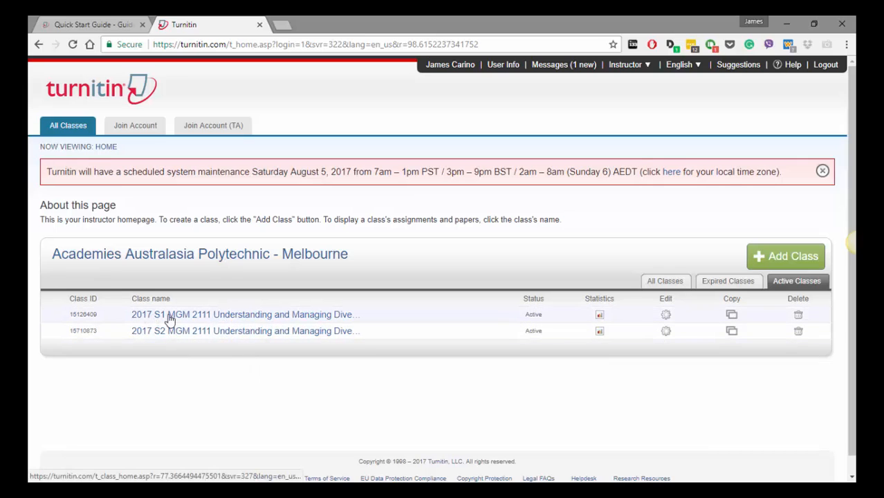
- Open the 2017 S1 MGM 2111 Understanding and Managing Diversity class and view the submissions for Assignment 1: Final
click(342, 317)
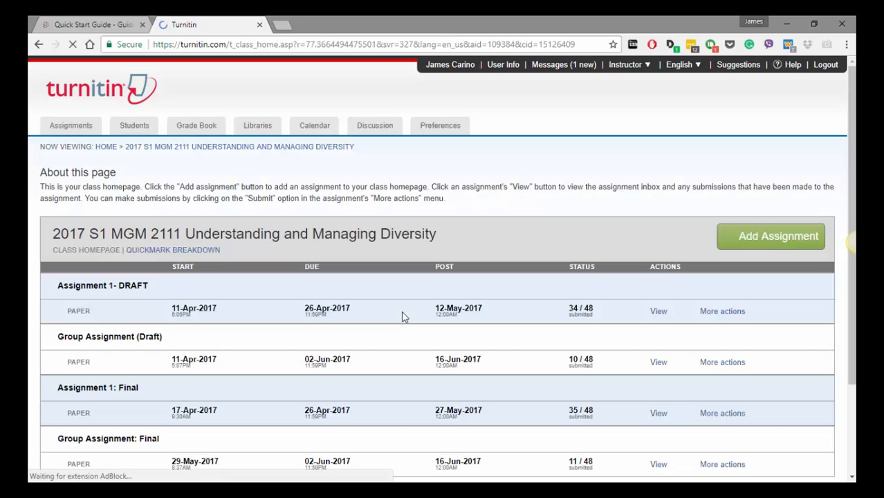
scroll(405, 316, down, 3)
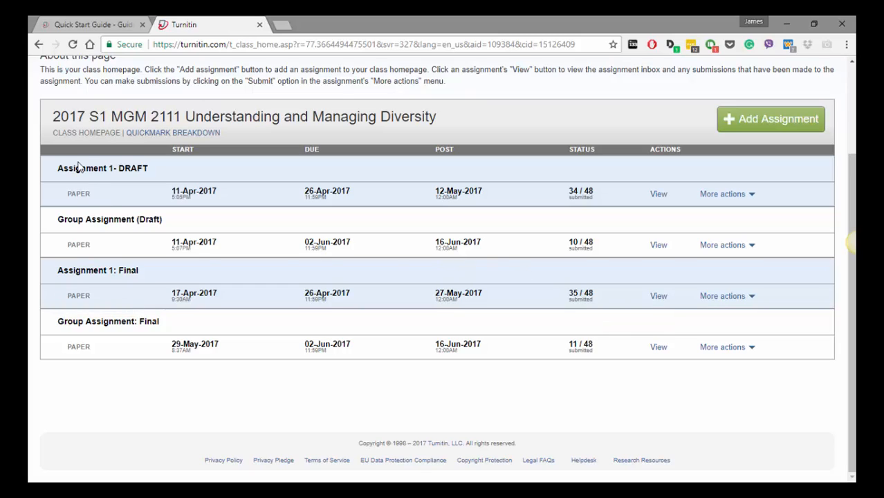
click(659, 297)
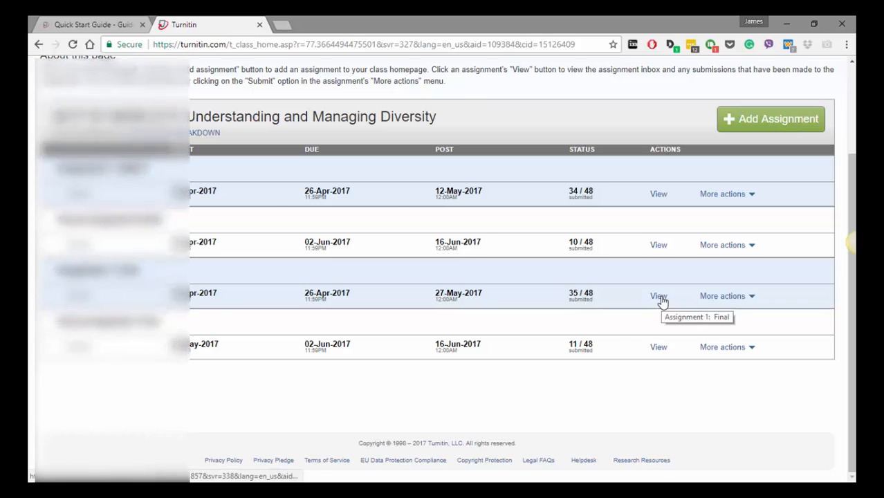
- Open the graded "Gender diversity" submission from the assignment inbox in Feedback Studio and enlarge its window to full size
scroll(539, 325, down, 5)
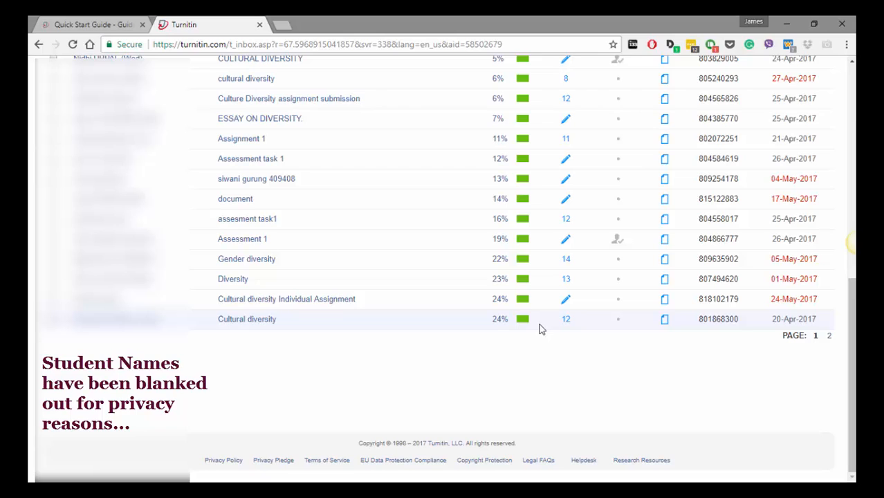
scroll(541, 328, up, 4)
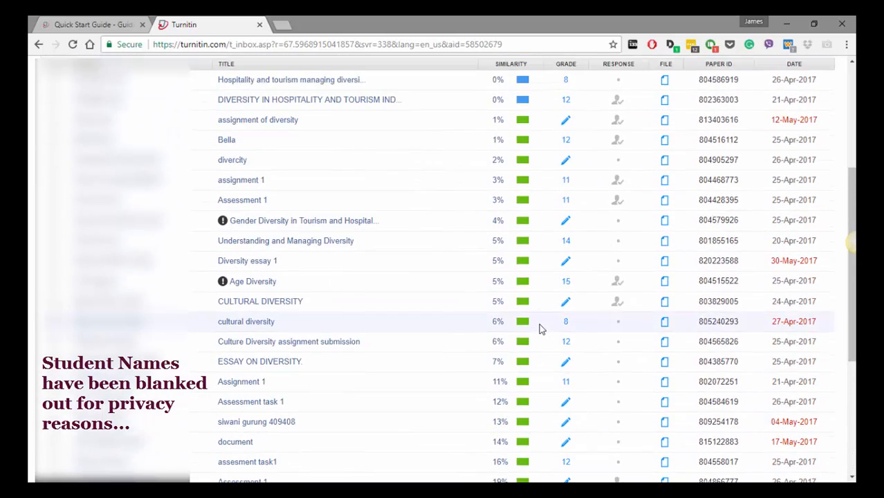
scroll(539, 324, down, 3)
scroll(539, 323, up, 4)
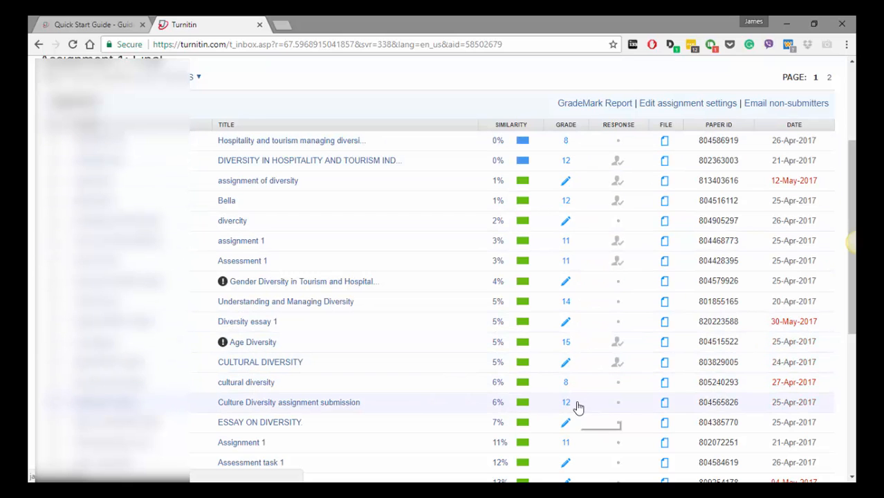
scroll(578, 407, down, 3)
scroll(578, 406, down, 1)
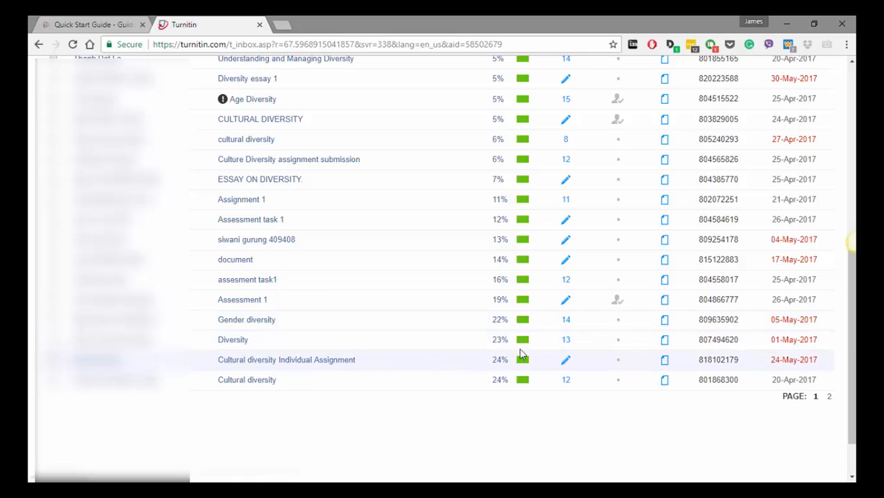
click(566, 322)
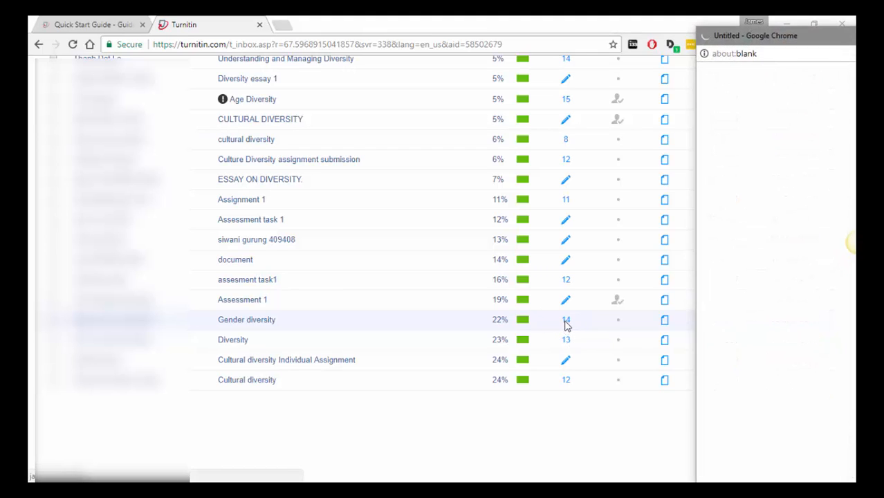
drag(799, 36, 187, 17)
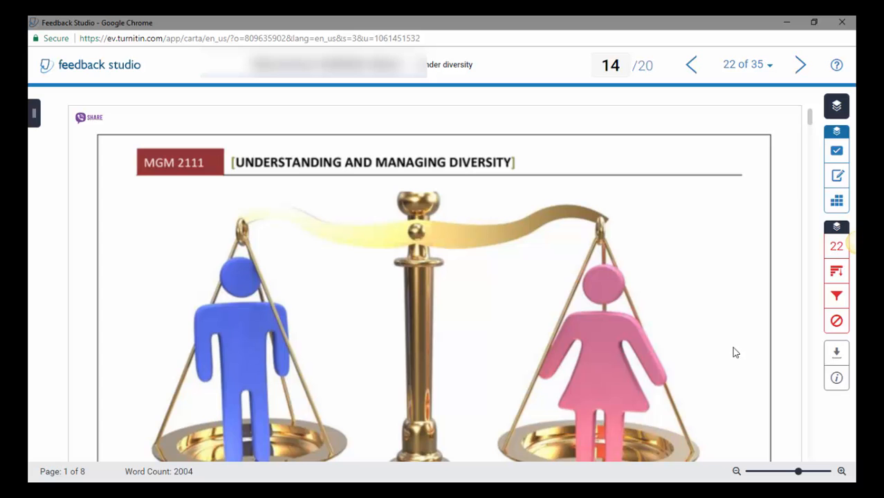
- Look through the first pages of the Gender diversity paper, including the marking comment on in-text citation, and return to the cover page
scroll(718, 339, down, 5)
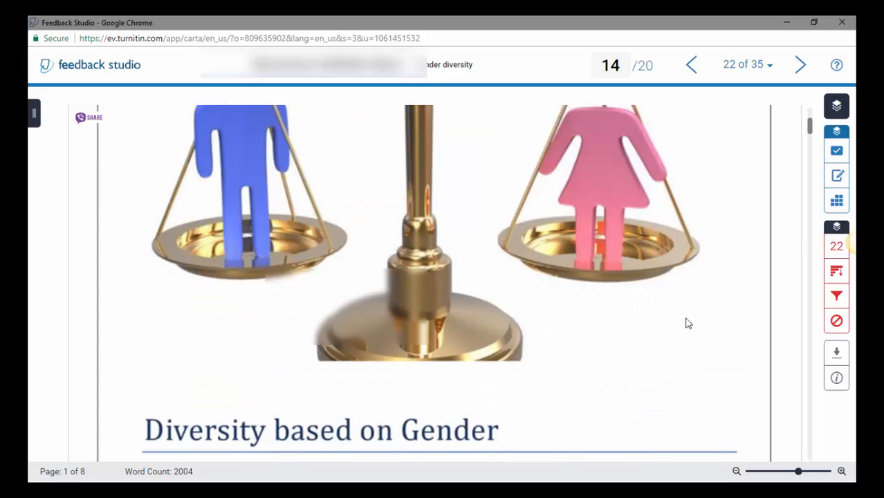
scroll(691, 312, down, 20)
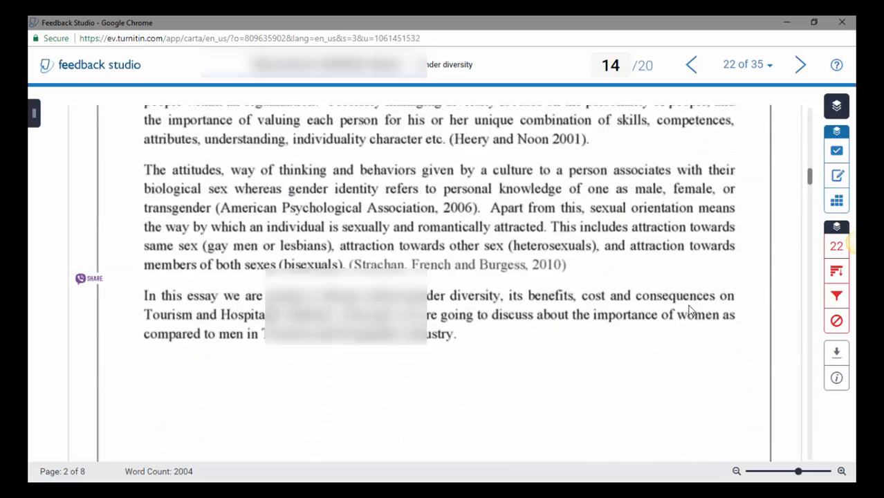
scroll(692, 308, down, 15)
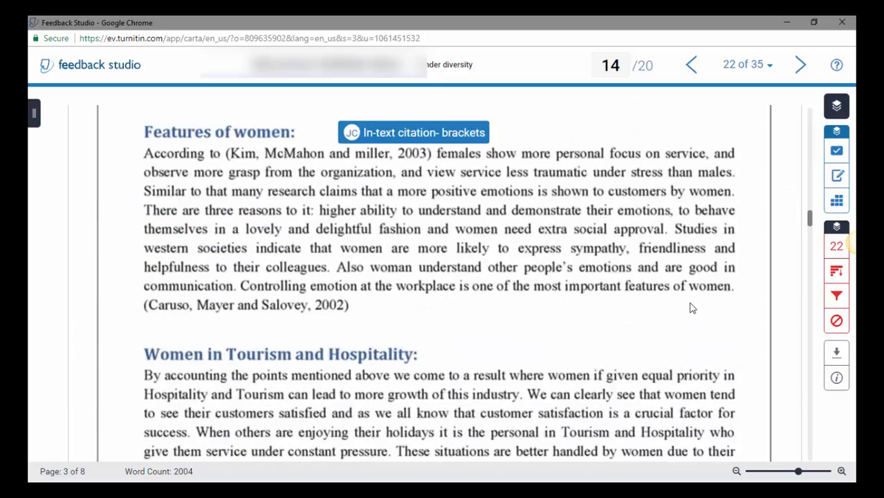
scroll(690, 309, down, 5)
scroll(689, 306, up, 3)
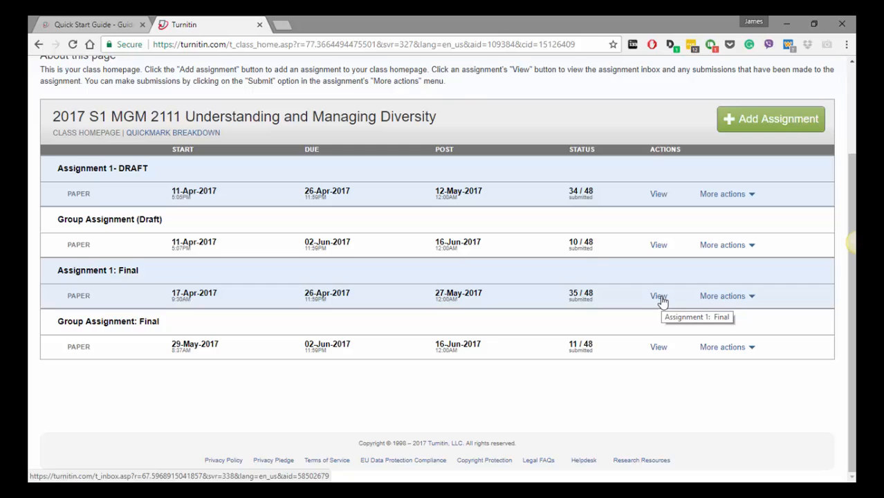
click(659, 298)
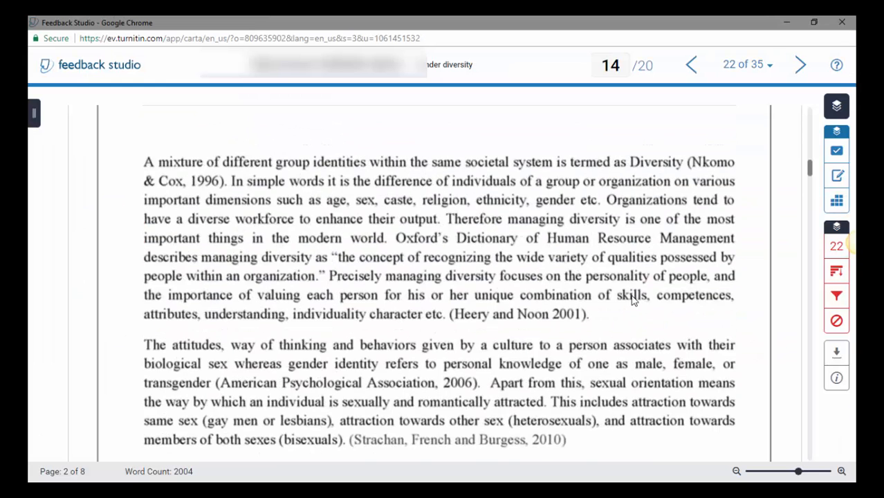
scroll(631, 300, up, 7)
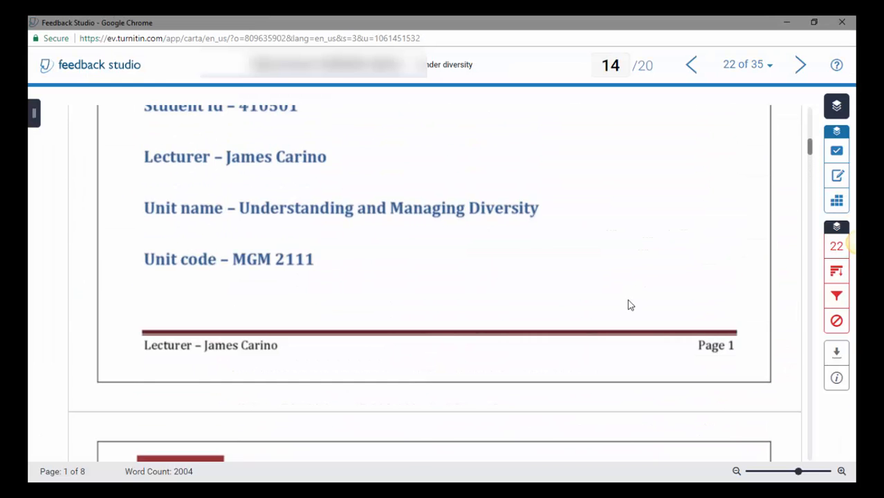
scroll(627, 300, up, 2)
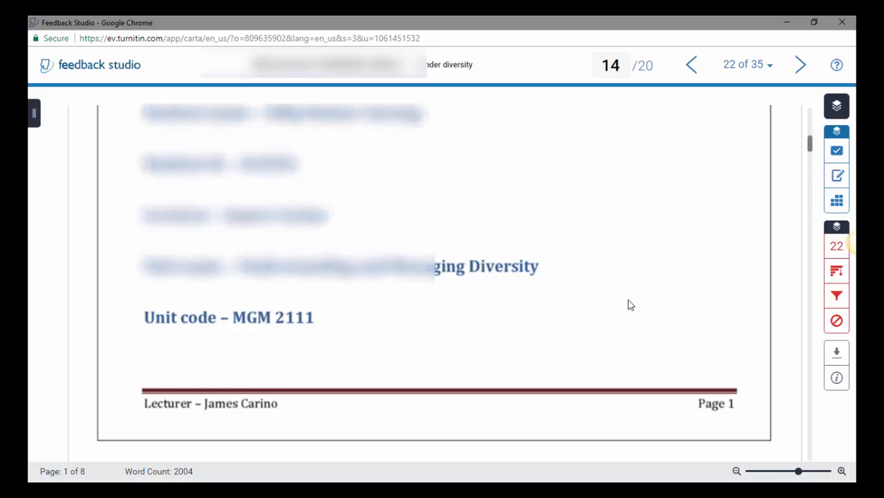
scroll(588, 325, up, 4)
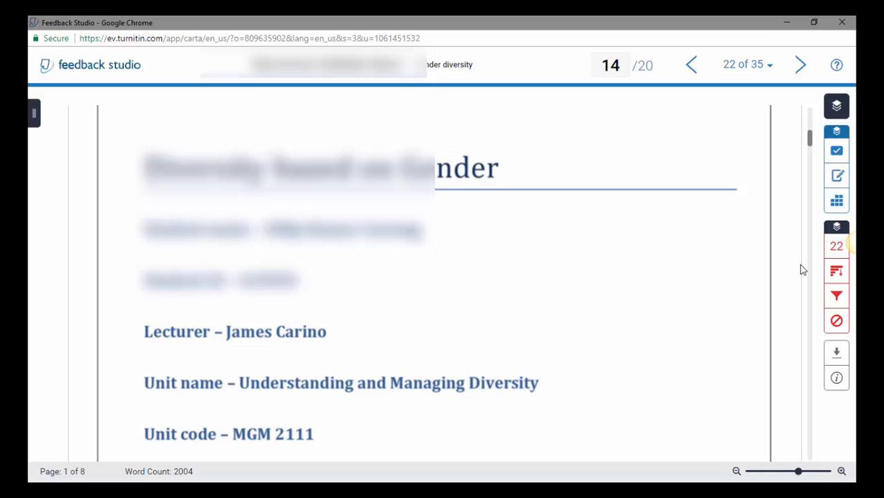
- Show the Match Overview for the paper and look through its ranked list of matching sources
click(836, 246)
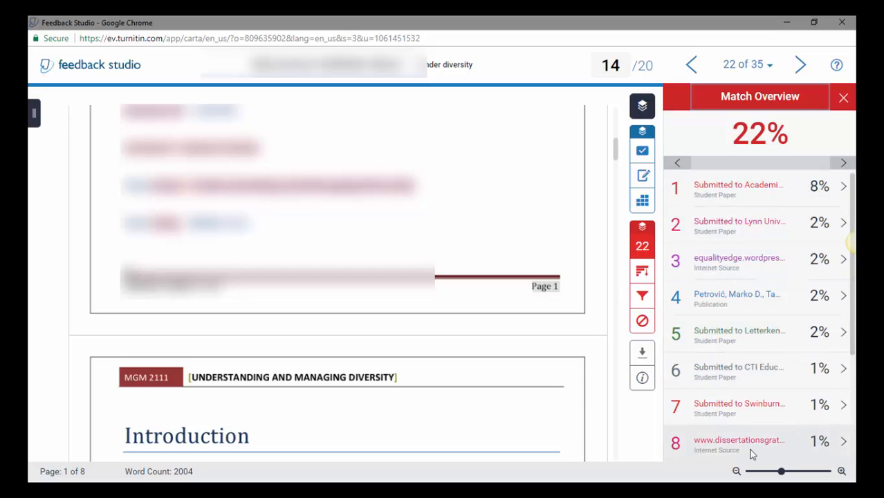
scroll(742, 367, down, 3)
scroll(740, 371, up, 3)
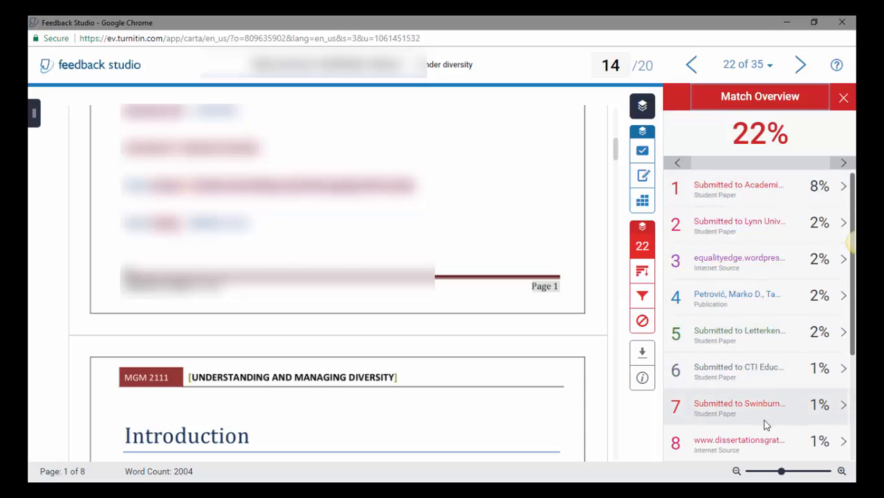
scroll(766, 425, down, 5)
scroll(760, 277, up, 5)
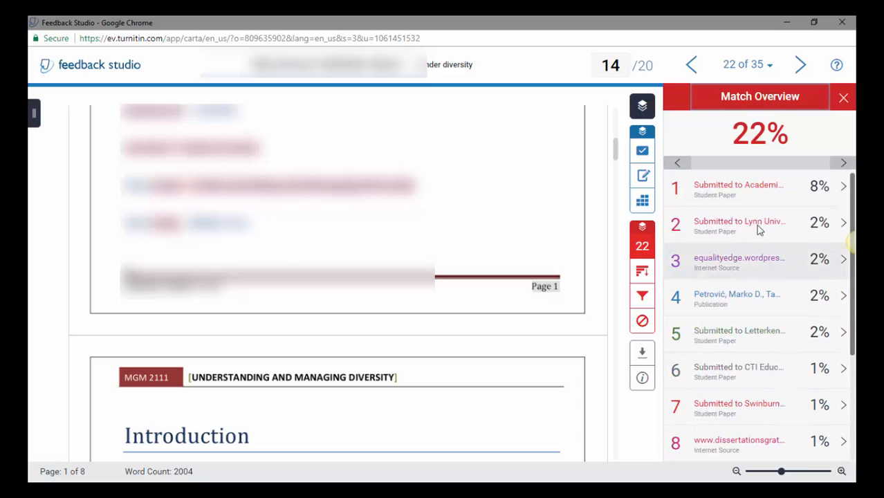
- Show the matches for source 1 in the paper and examine the highlighted text on the cover page and introduction
click(751, 191)
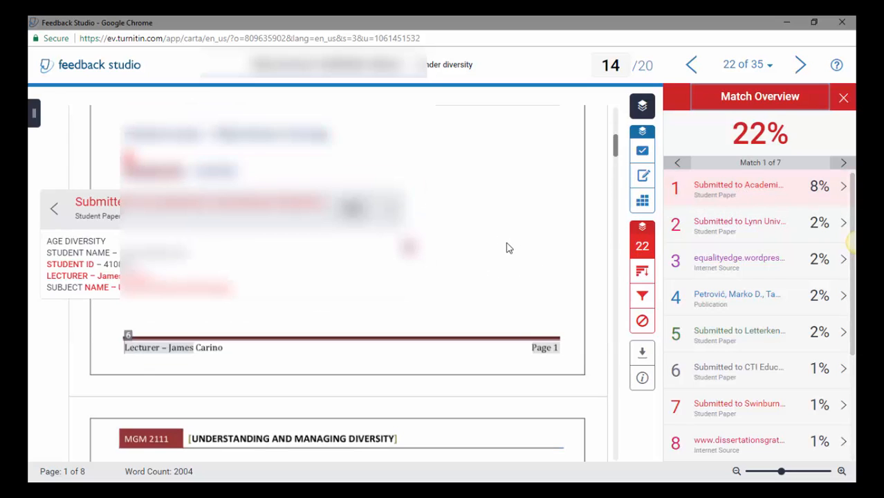
scroll(508, 248, up, 2)
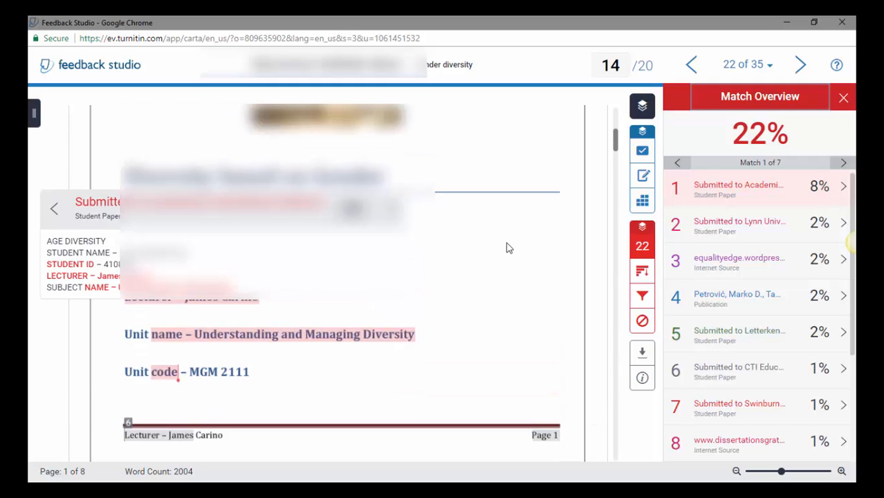
scroll(508, 248, down, 2)
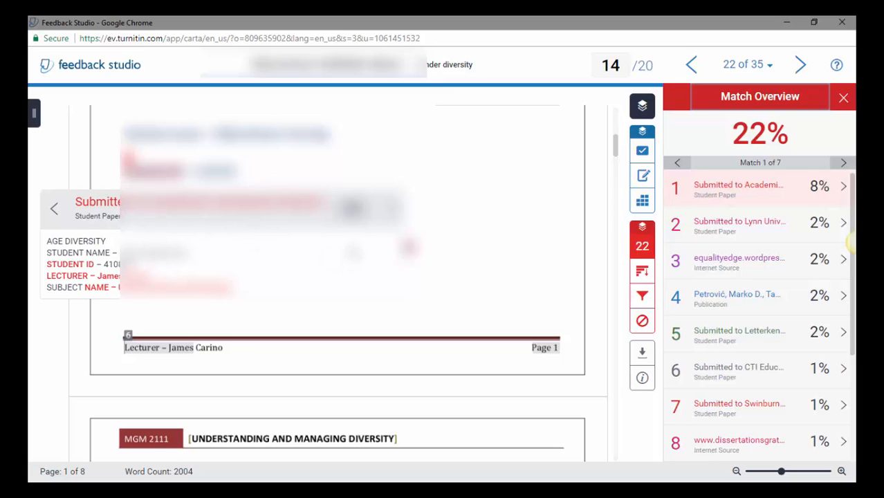
scroll(442, 207, down, 1)
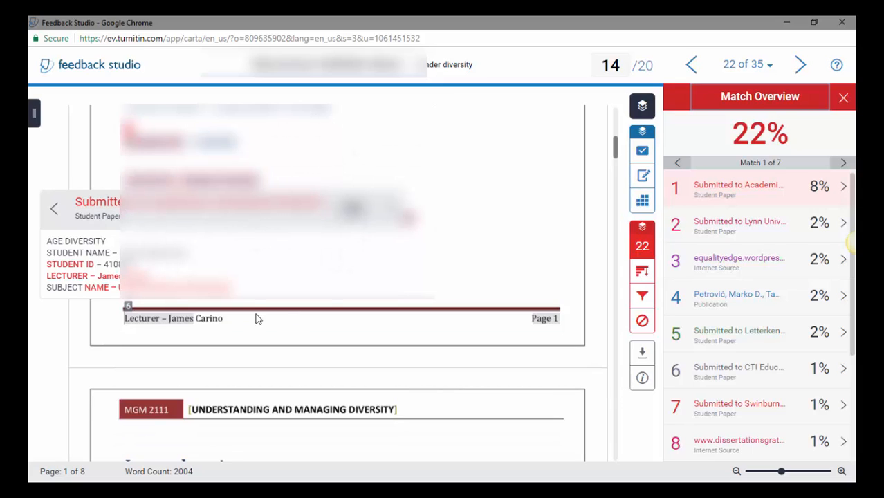
scroll(454, 296, down, 3)
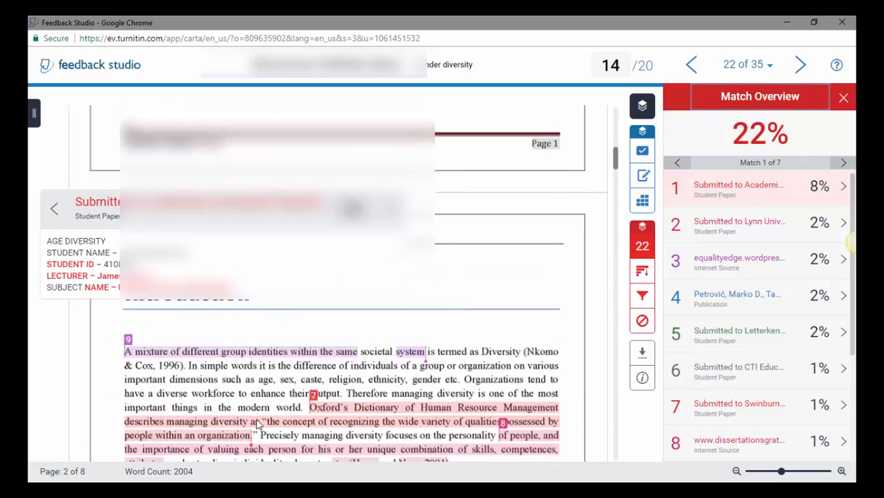
scroll(443, 339, up, 3)
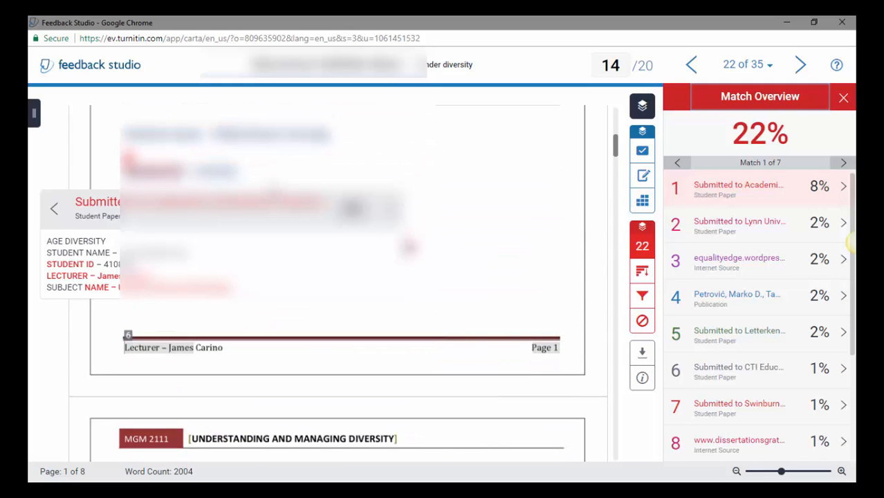
scroll(446, 345, down, 2)
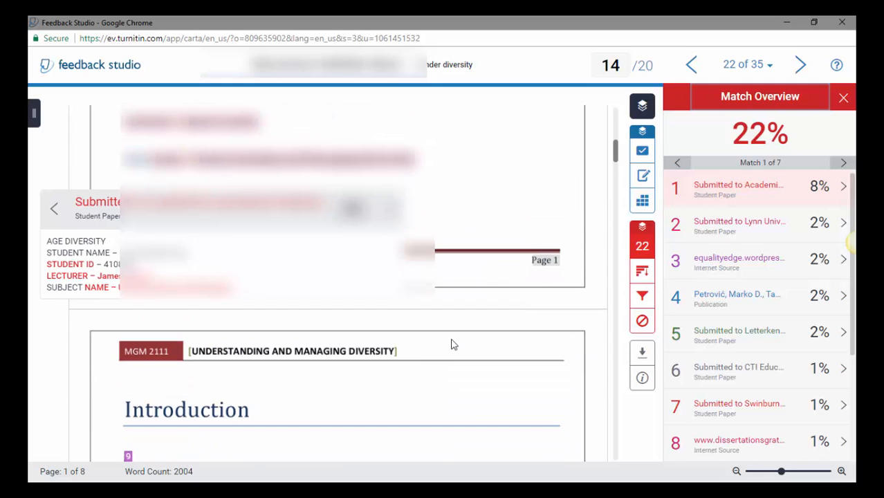
- Examine the passages matching the Lynn University student paper on page 6, and go back to the matches for source 1
click(720, 230)
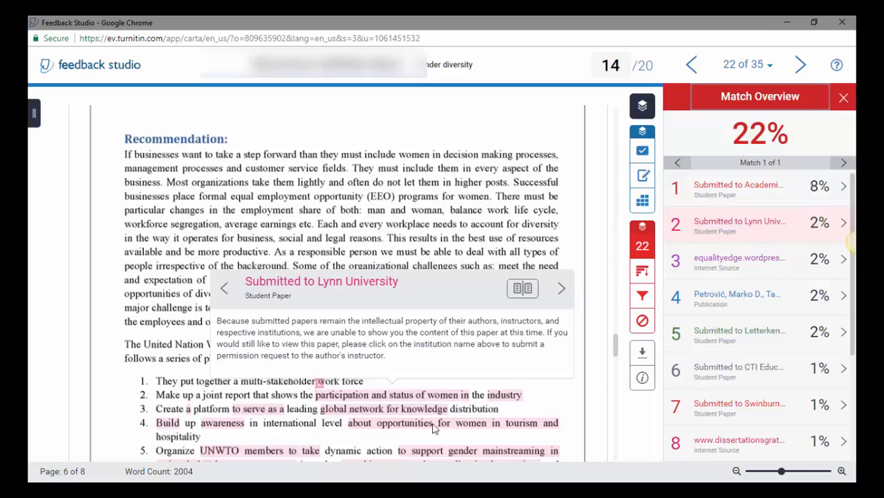
scroll(385, 414, down, 1)
scroll(385, 413, down, 4)
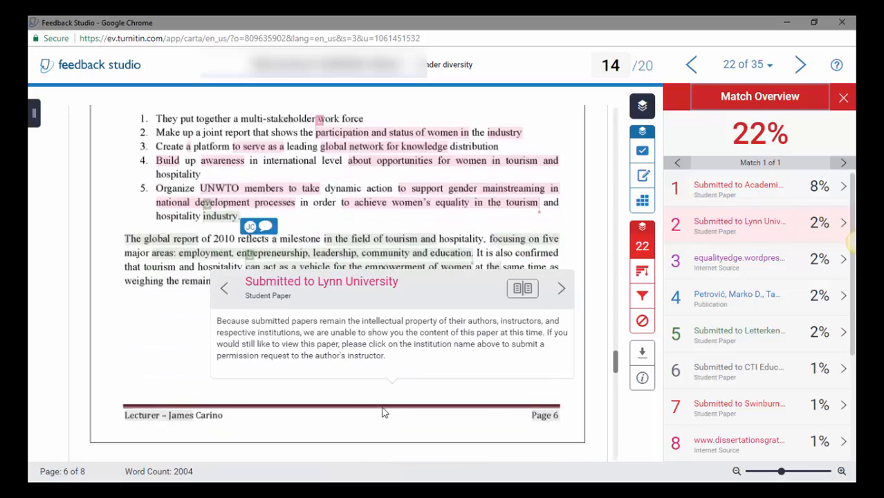
scroll(384, 412, up, 4)
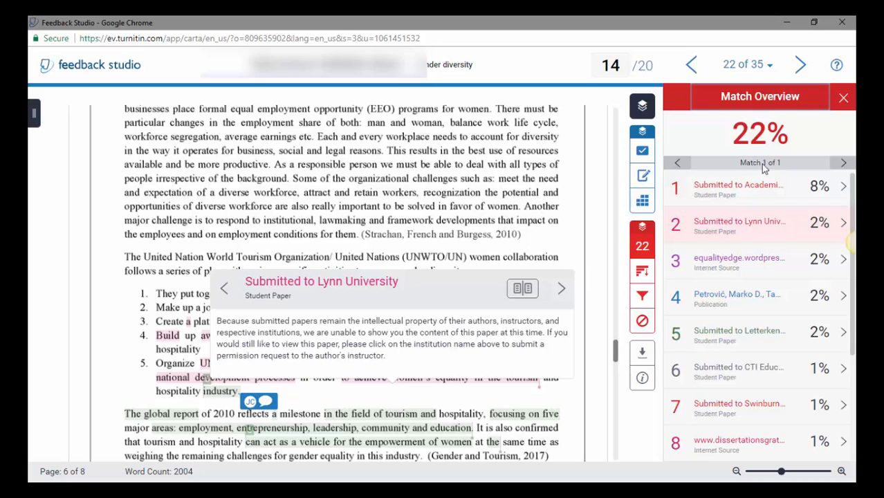
click(722, 192)
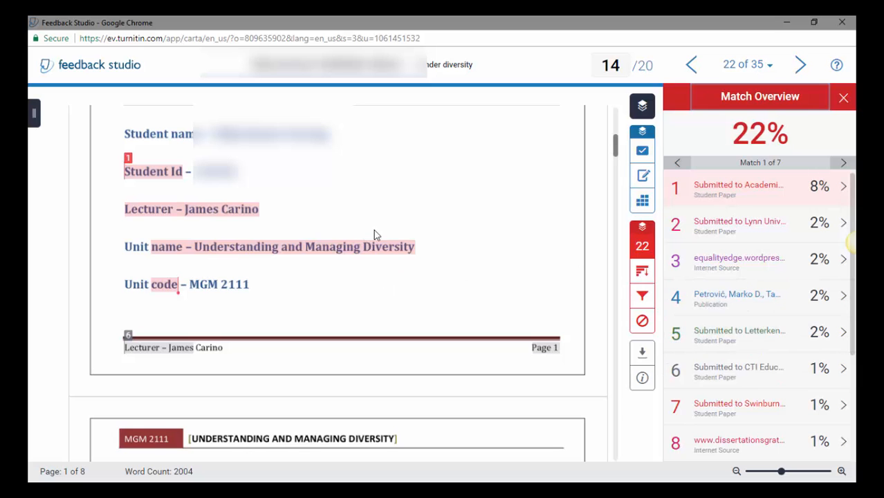
scroll(472, 292, down, 5)
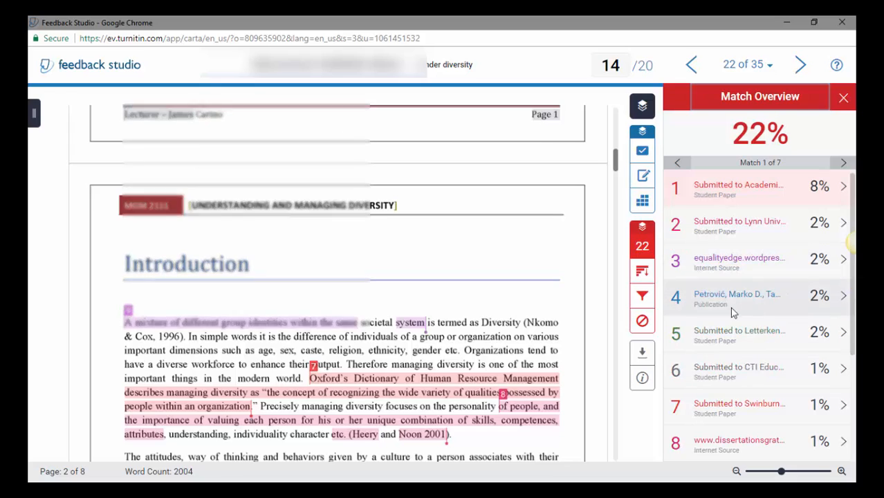
- Exclude the top-ranked Academies Australasia student papers from the full list of sources and recalculate the similarity score
scroll(403, 272, up, 3)
scroll(404, 274, up, 3)
scroll(404, 277, down, 3)
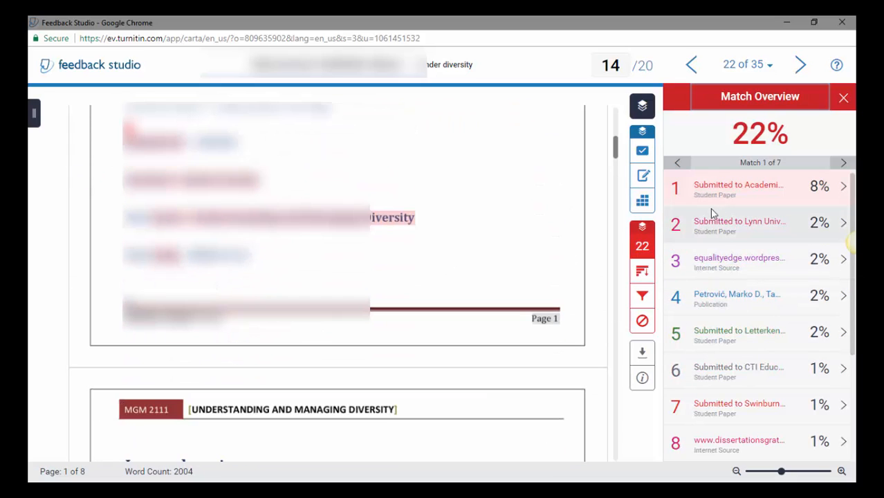
click(642, 273)
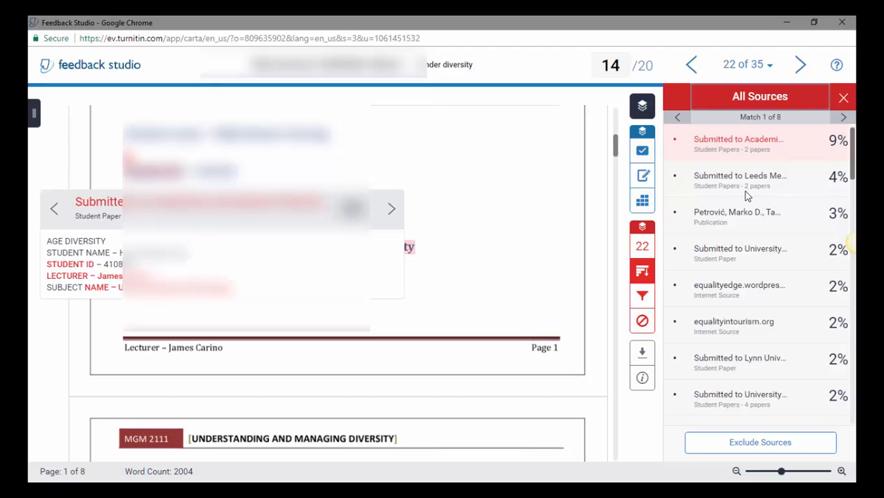
click(754, 443)
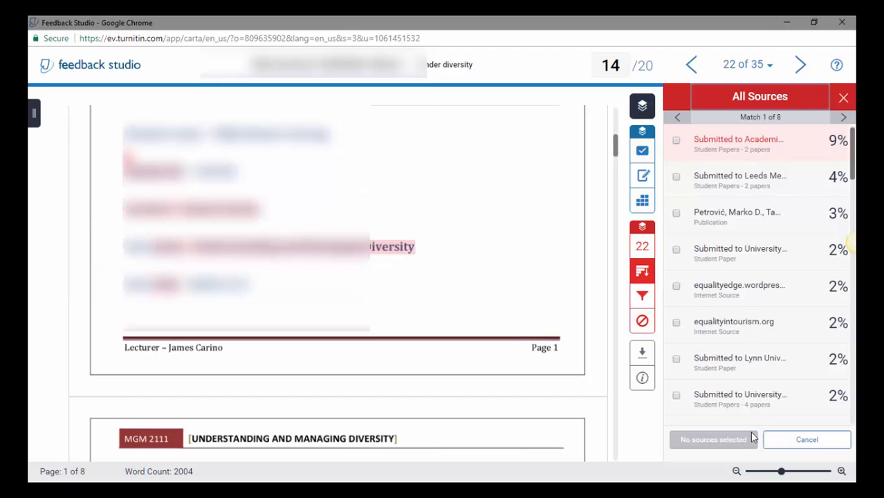
click(676, 141)
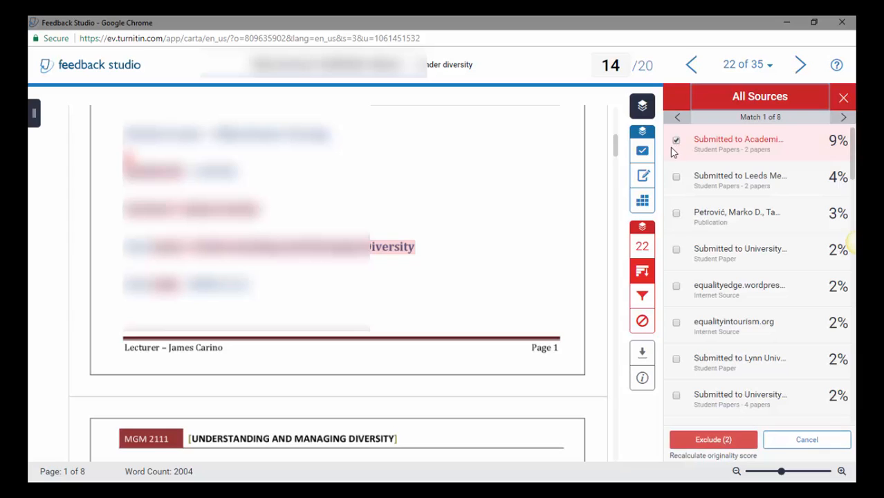
click(715, 441)
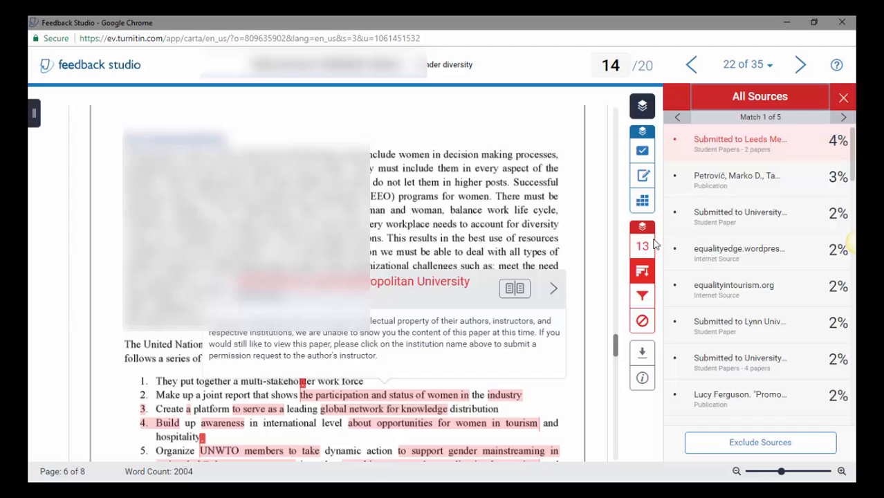
- Restore all three excluded Academies Australasia student papers to the similarity report
click(642, 320)
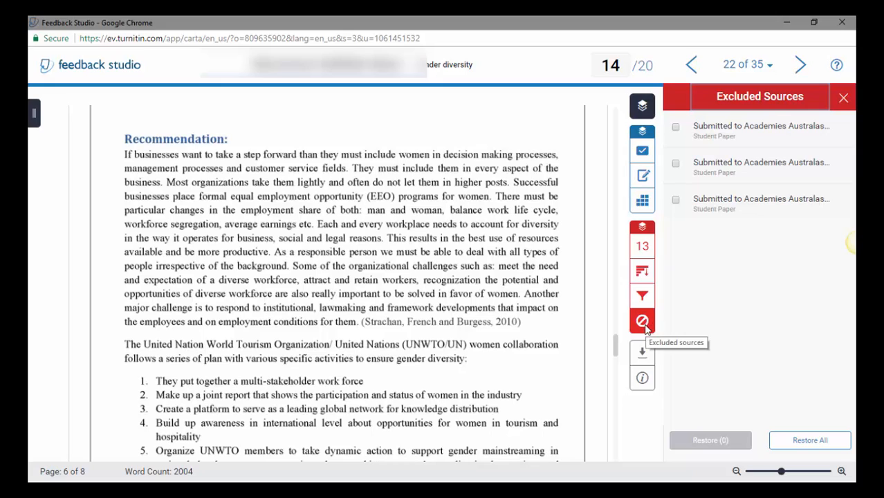
click(675, 200)
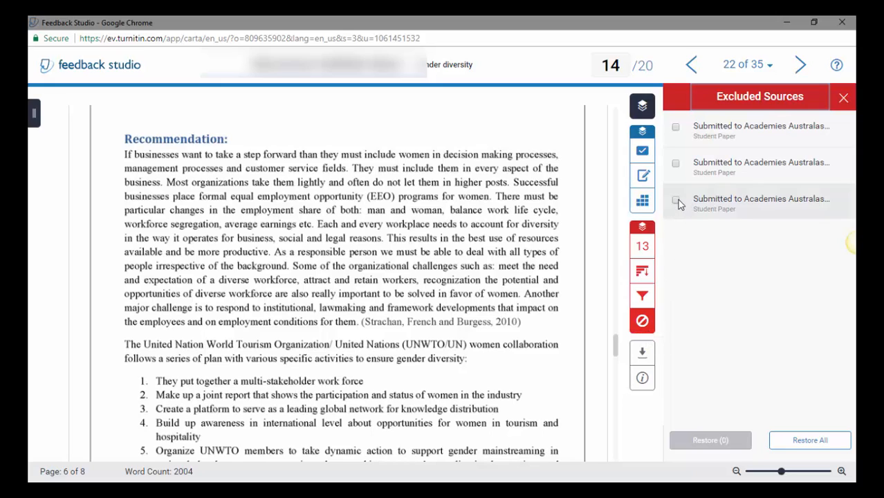
click(676, 164)
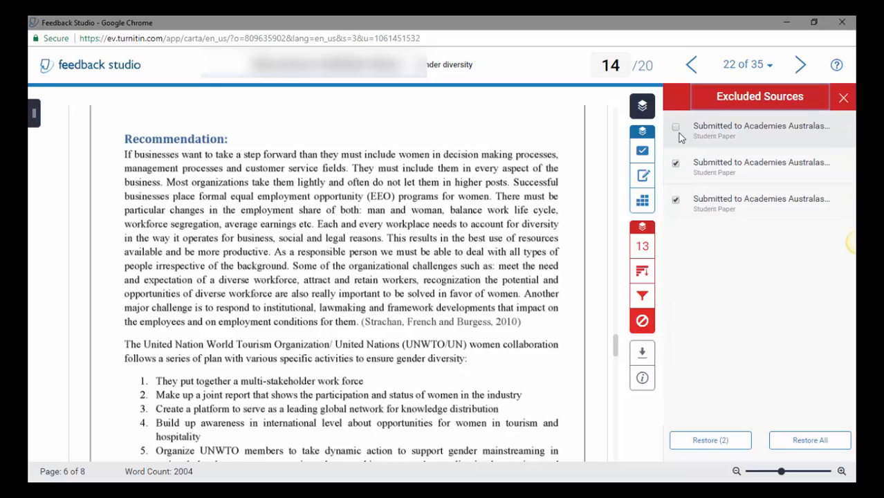
click(676, 127)
click(723, 440)
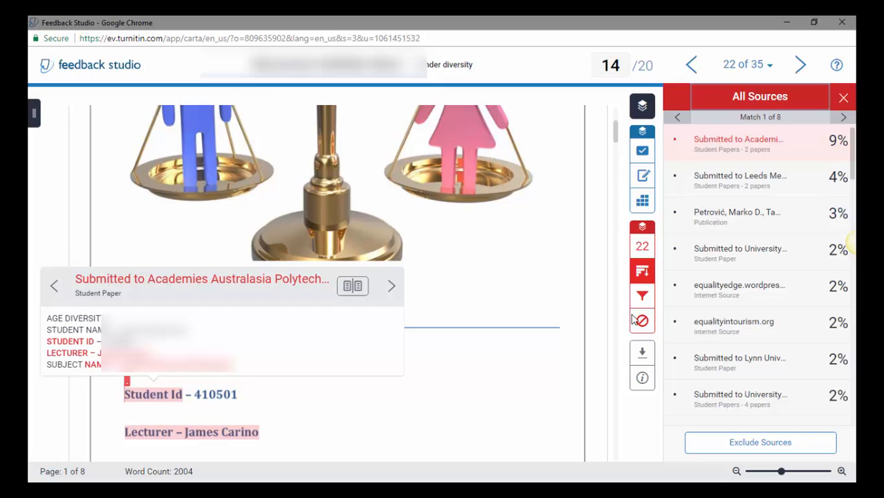
- Hide the similarity highlights and look through the first three pages of the paper without them
click(643, 228)
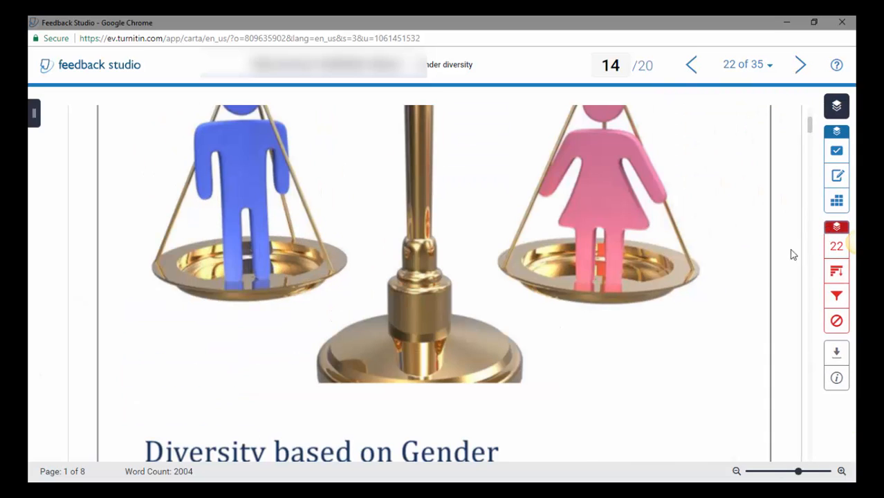
scroll(739, 222, down, 12)
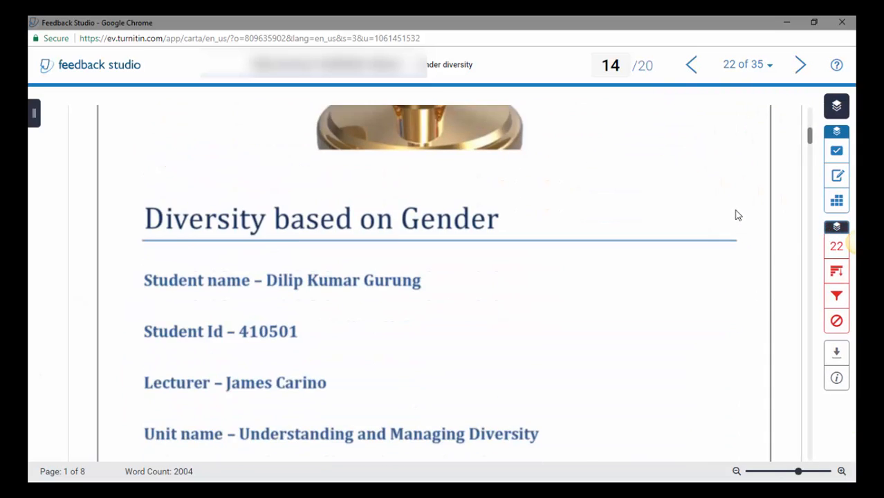
scroll(722, 216, down, 10)
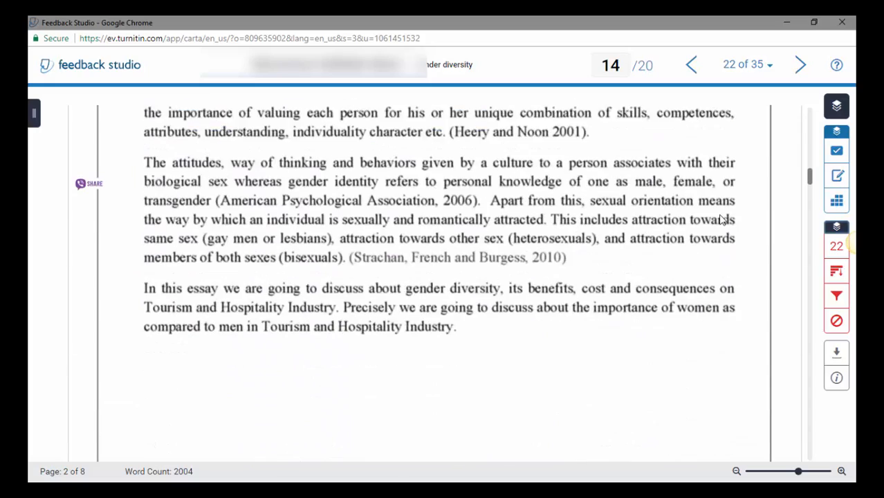
scroll(717, 221, down, 5)
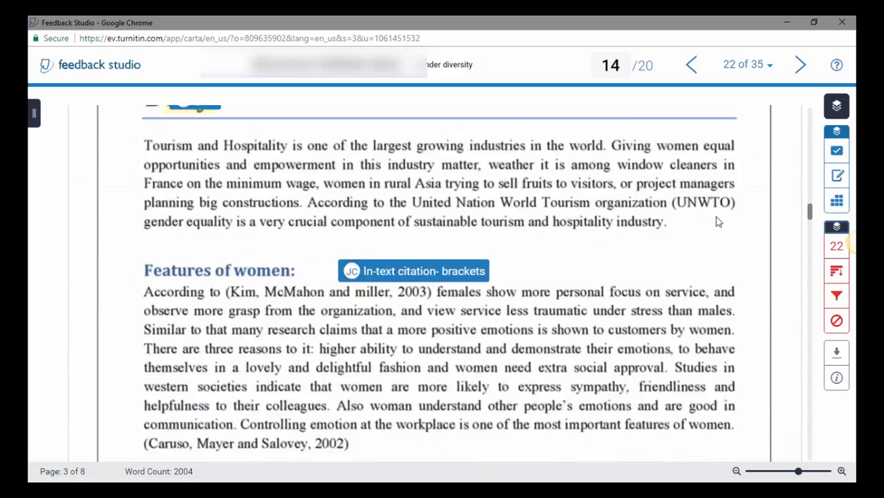
scroll(719, 220, up, 9)
scroll(720, 220, up, 8)
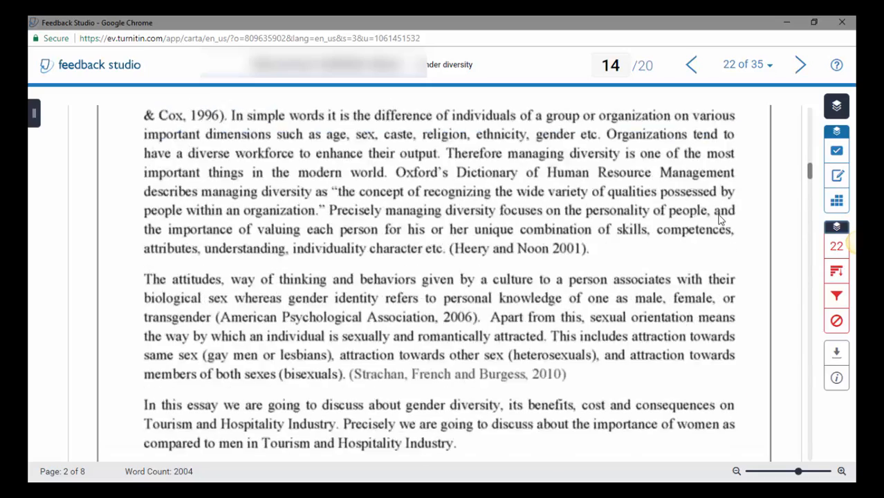
- Show the similarity highlights on the Introduction page again
click(830, 249)
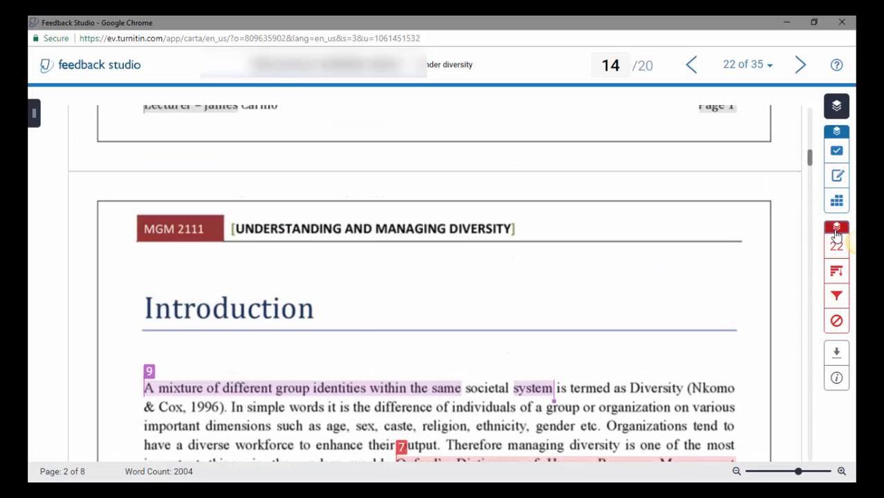
scroll(566, 315, down, 3)
scroll(622, 298, up, 3)
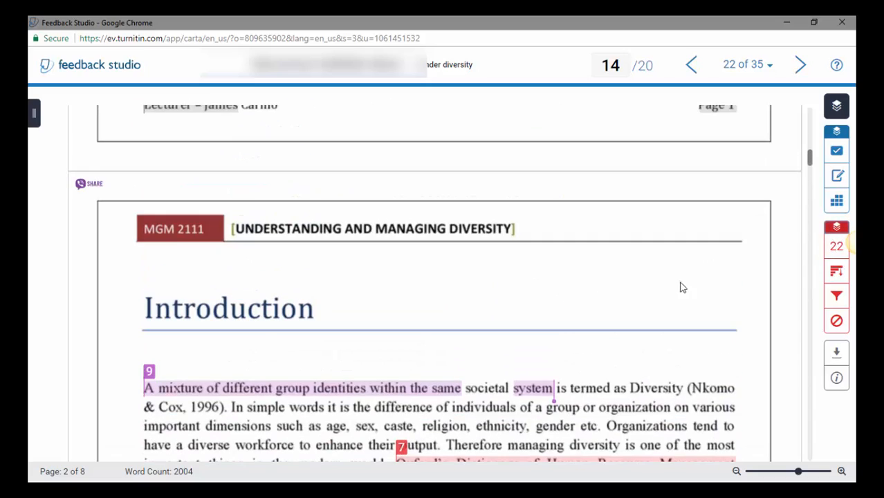
- Turn off the similarity highlights and look through the cover page and the Introduction
click(830, 228)
scroll(586, 314, up, 10)
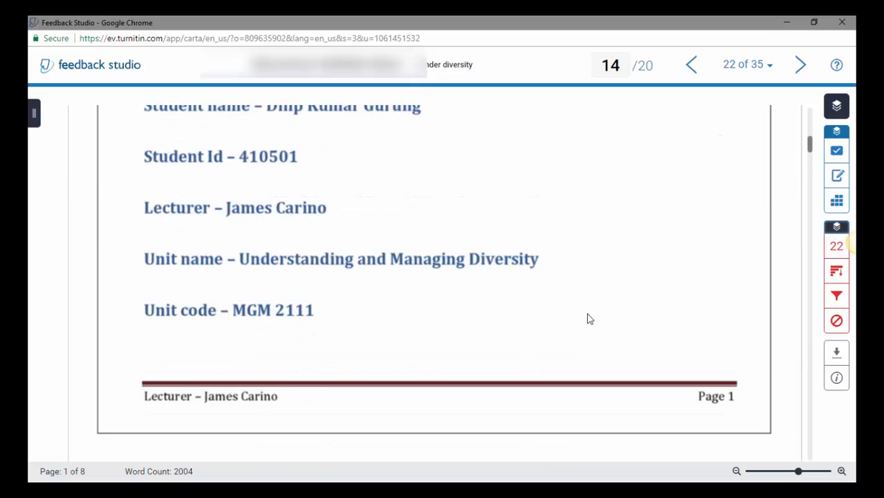
scroll(586, 315, up, 3)
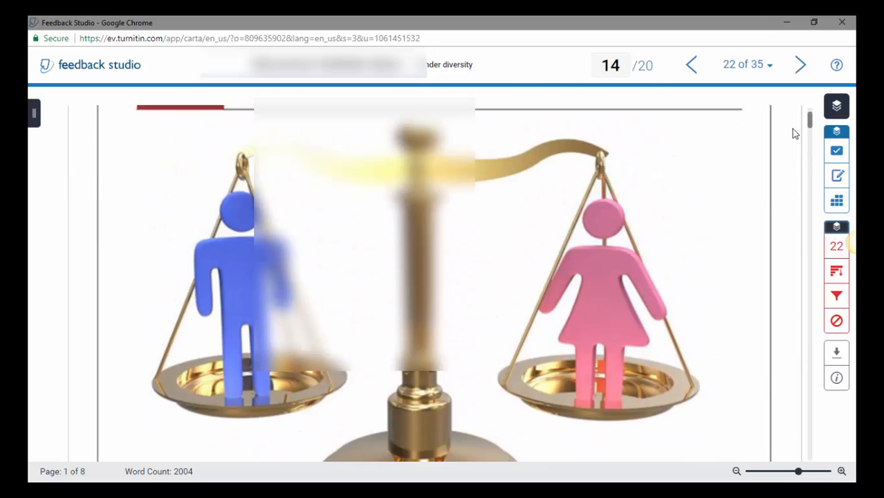
scroll(553, 258, down, 7)
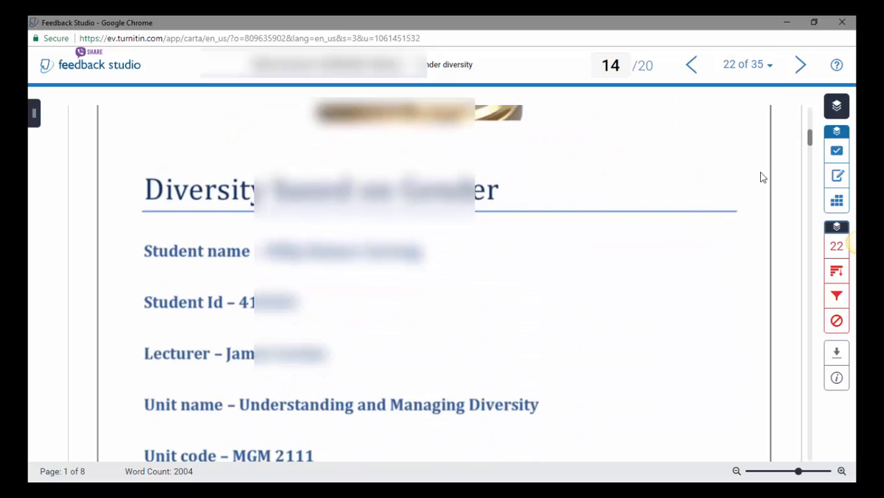
scroll(549, 230, down, 5)
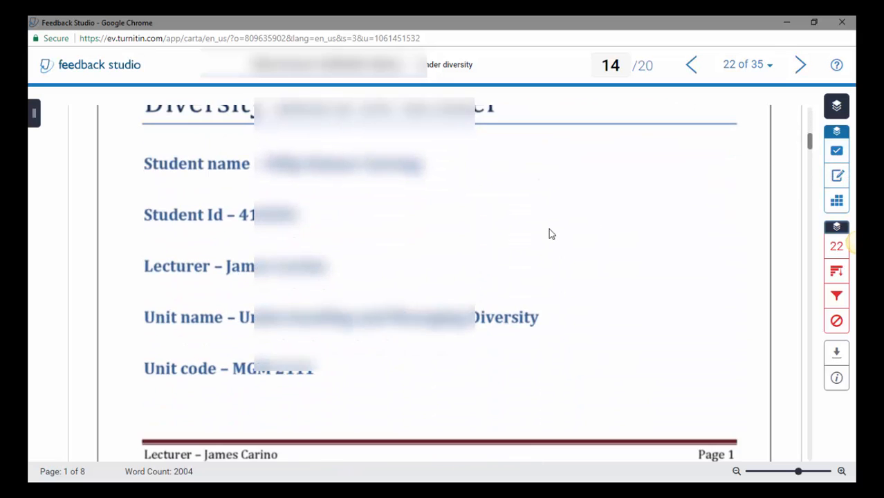
scroll(543, 228, down, 5)
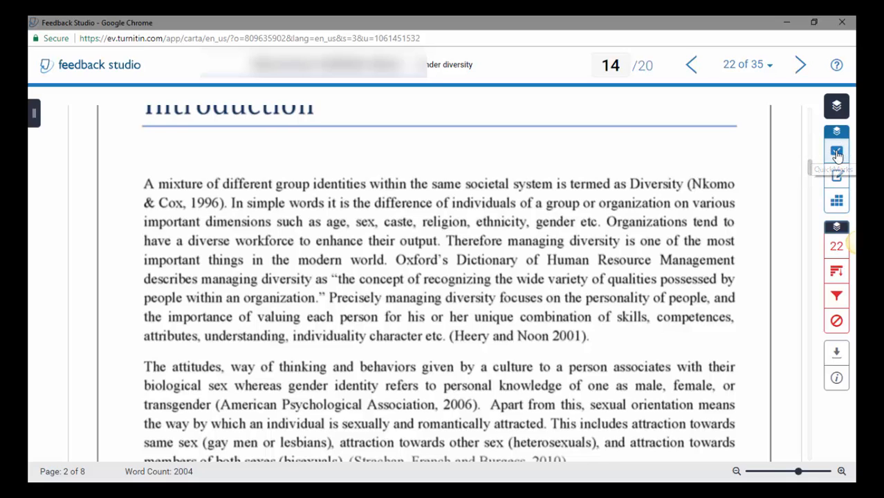
- View the Commonly Used QuickMarks with the description of the Awk. mark, and close the QuickMarks list
click(837, 152)
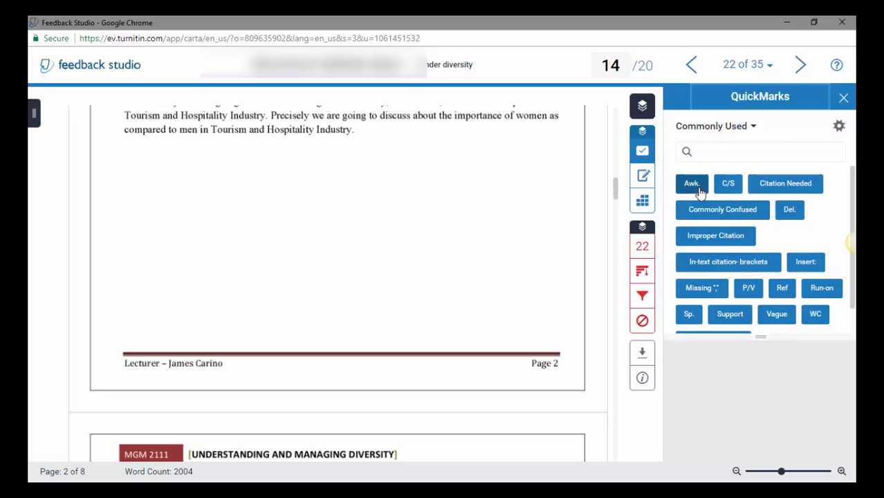
mouse_move(692, 189)
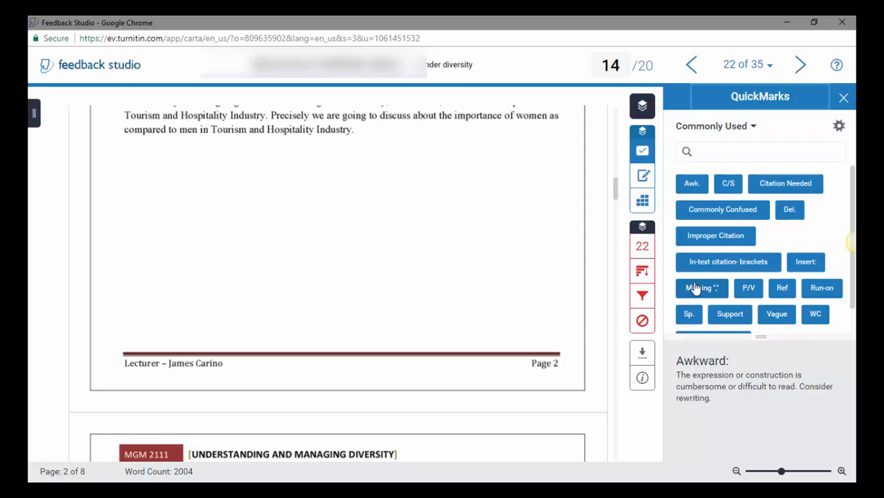
scroll(354, 236, up, 10)
scroll(351, 238, up, 3)
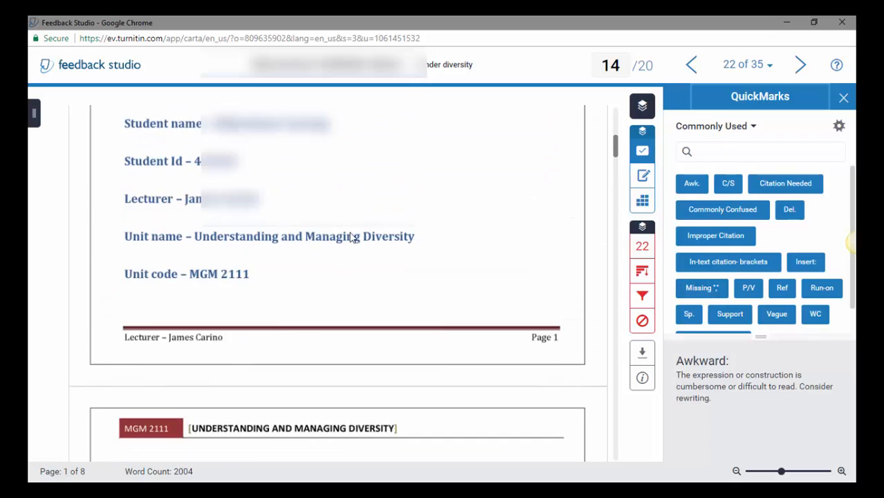
scroll(349, 236, down, 6)
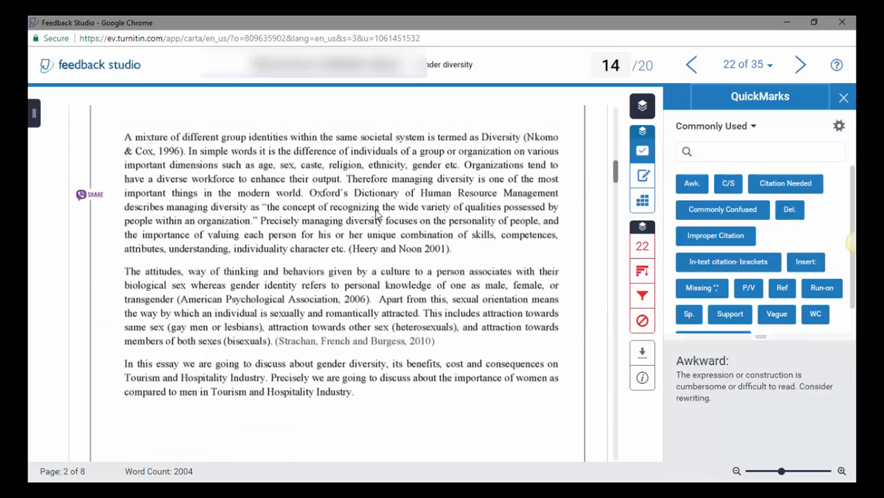
click(643, 139)
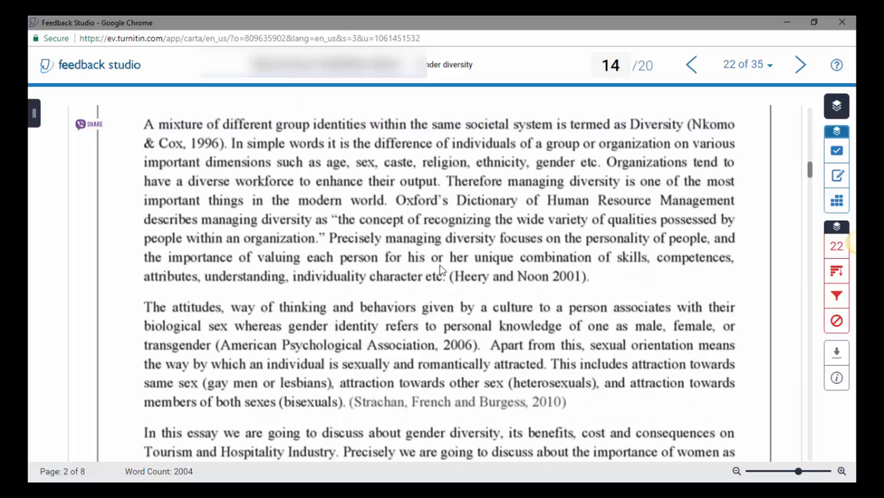
- Attach the Awk. QuickMark to the opening two lines of the Introduction, and delete that mark
scroll(481, 236, up, 2)
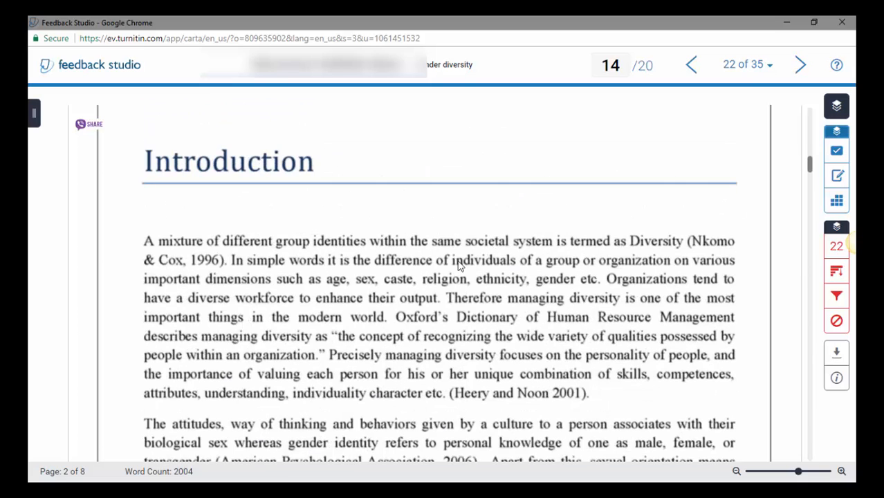
drag(144, 245, 728, 243)
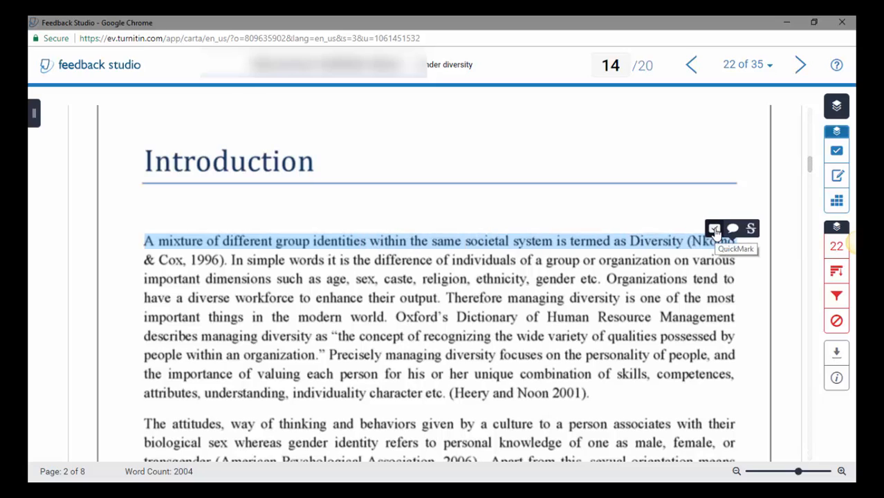
click(148, 266)
drag(145, 248, 557, 260)
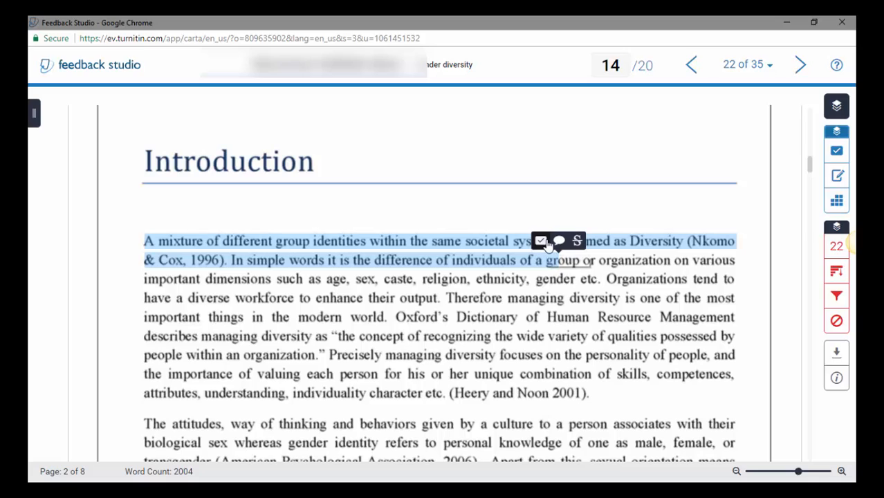
click(540, 241)
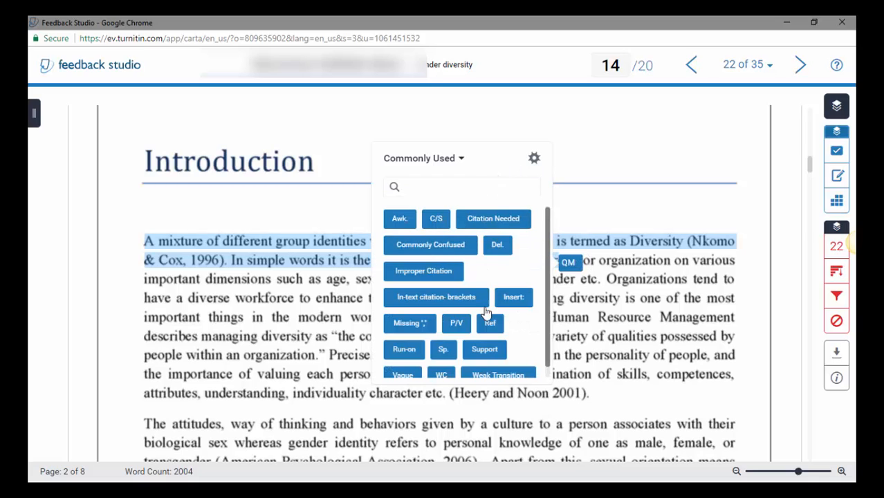
click(400, 220)
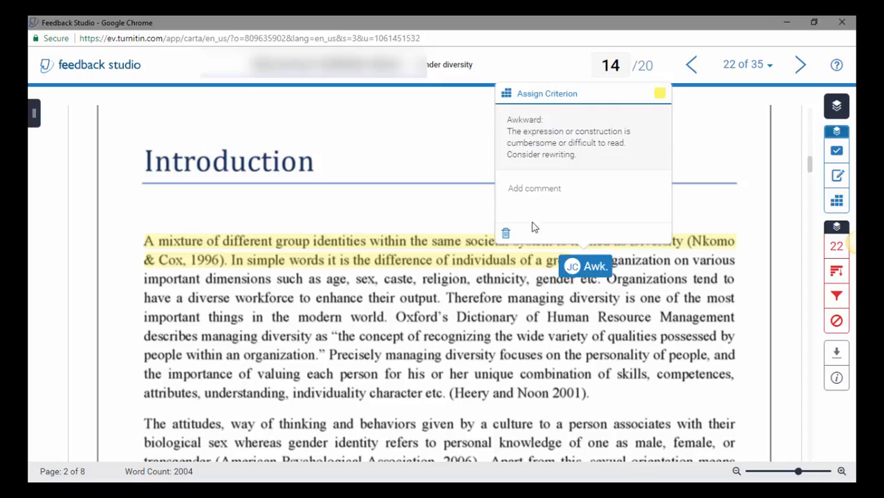
click(505, 233)
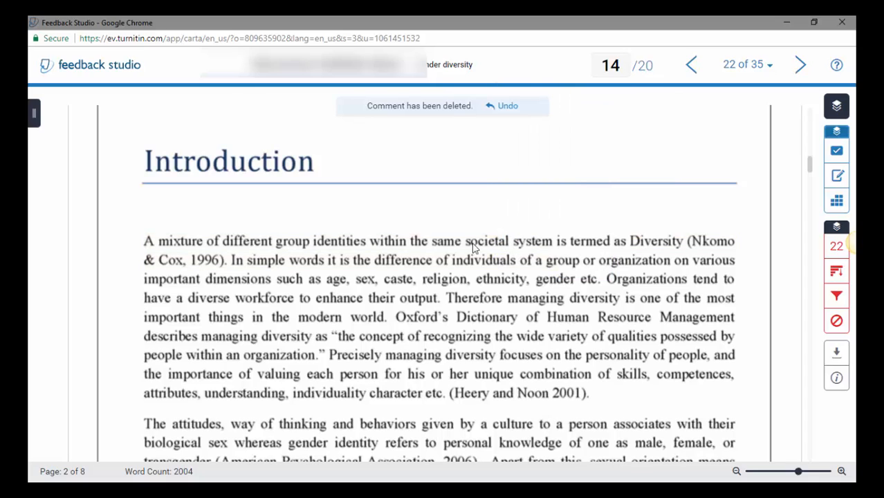
- Place an empty bubble comment on the first line of the Introduction and close its editor
click(415, 245)
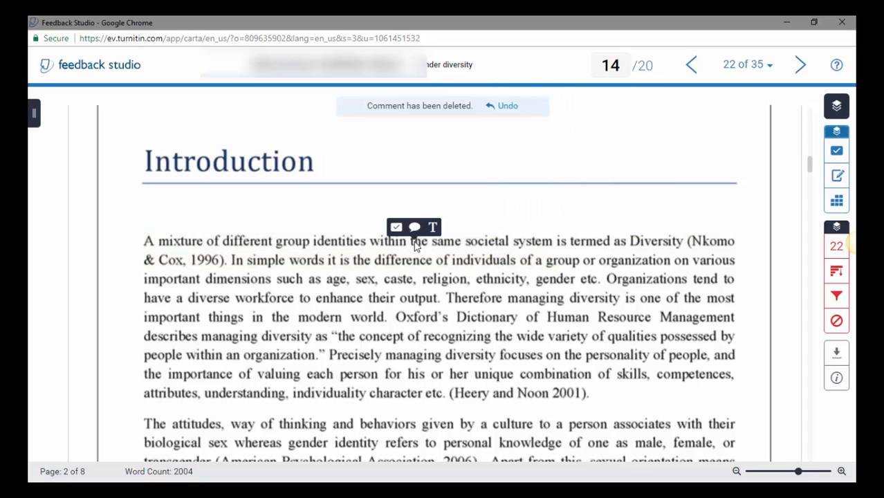
click(415, 229)
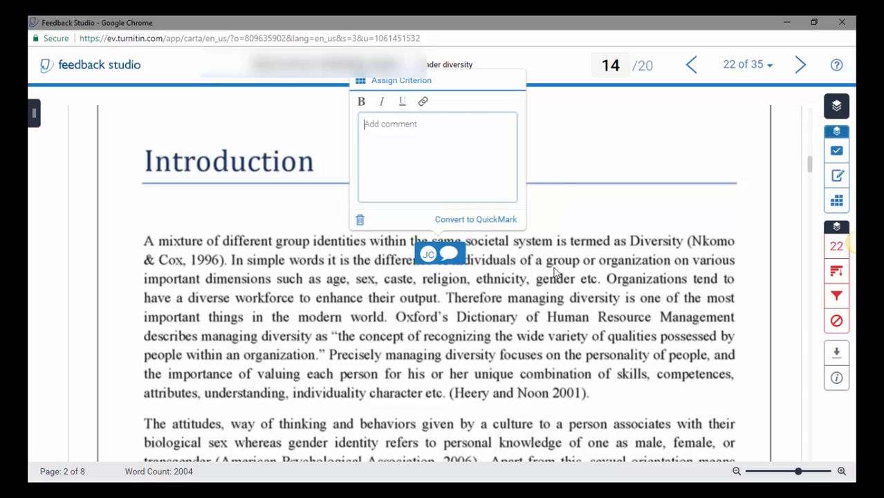
click(565, 230)
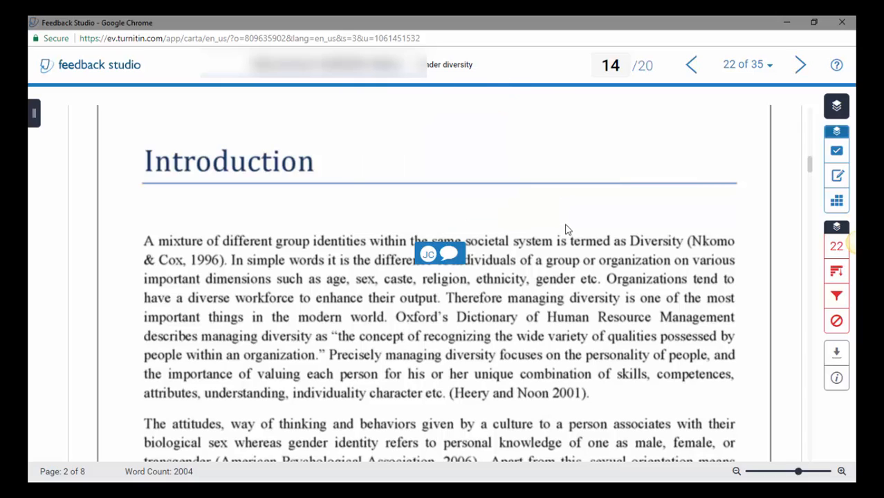
- Delete the empty bubble comment from the first line of the Introduction
right_click(450, 256)
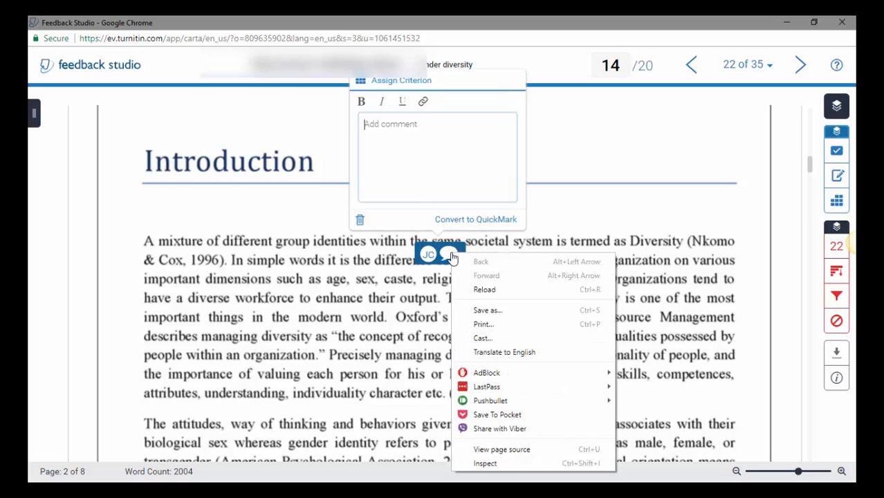
click(360, 221)
click(360, 221)
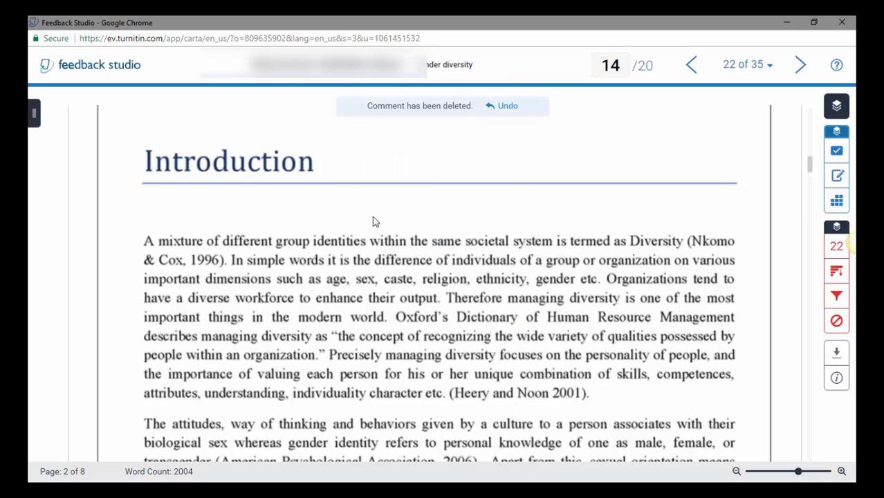
- Record a voice comment of about 7 seconds in the Feedback Summary and play part of it back
click(838, 177)
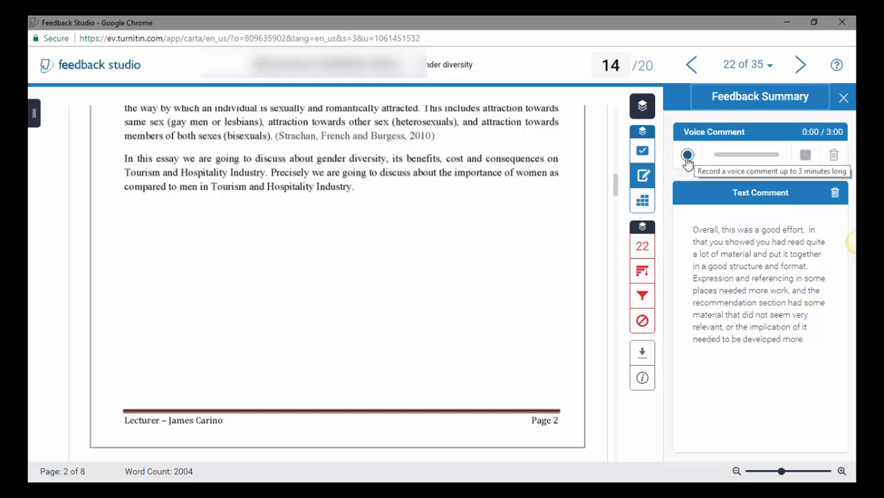
click(687, 155)
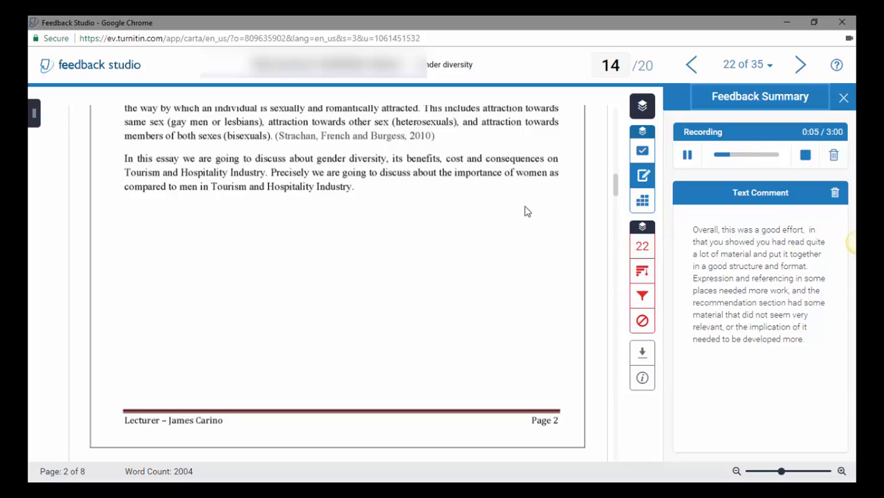
click(690, 156)
click(806, 156)
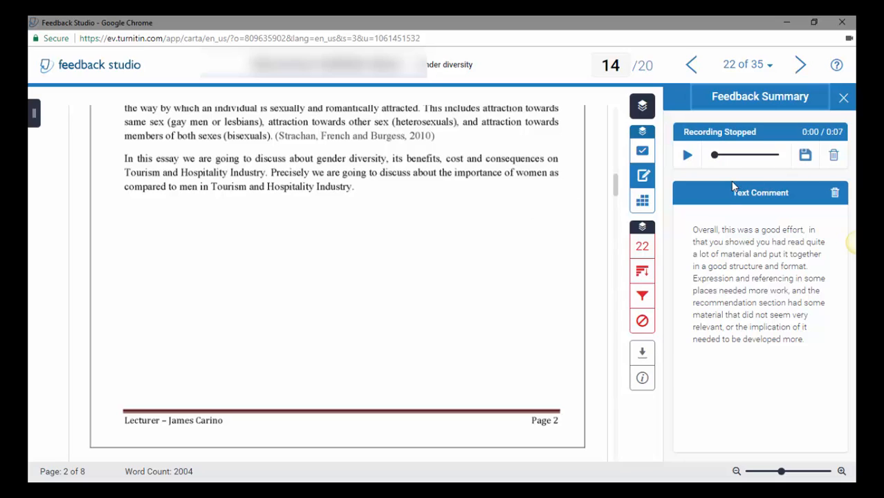
click(687, 155)
click(688, 156)
scroll(332, 280, up, 10)
scroll(350, 281, up, 2)
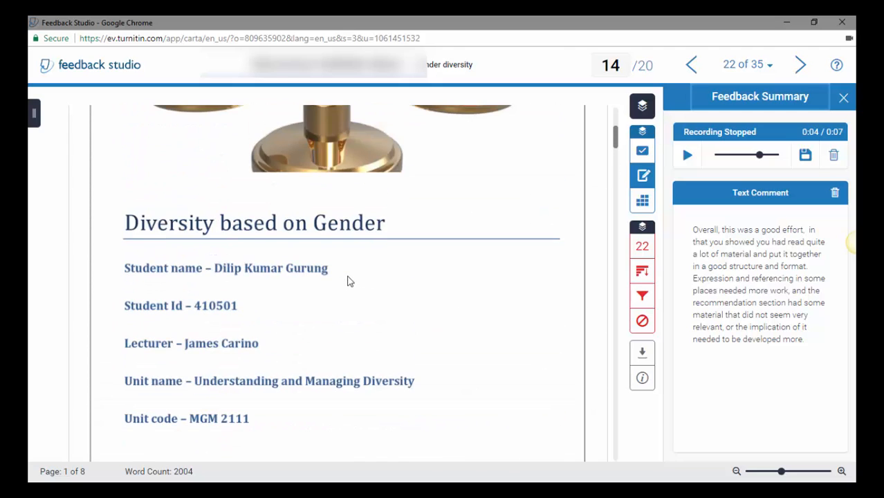
scroll(349, 278, down, 6)
scroll(351, 278, down, 2)
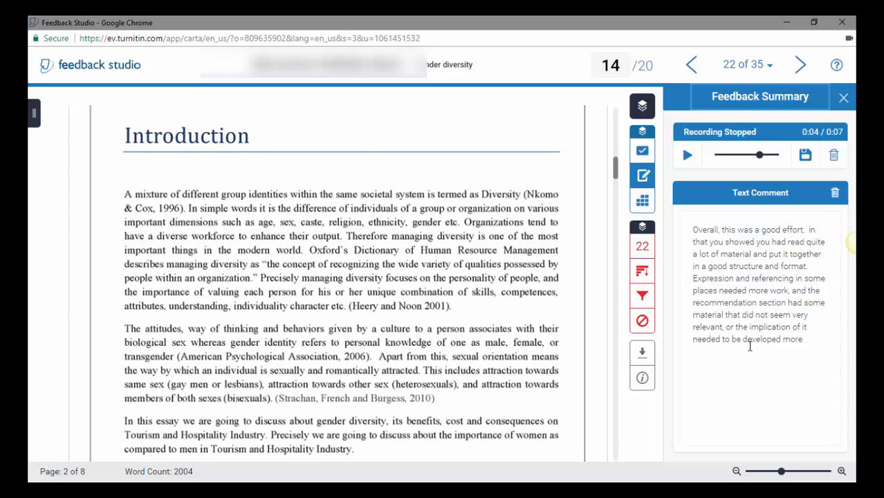
scroll(505, 328, down, 4)
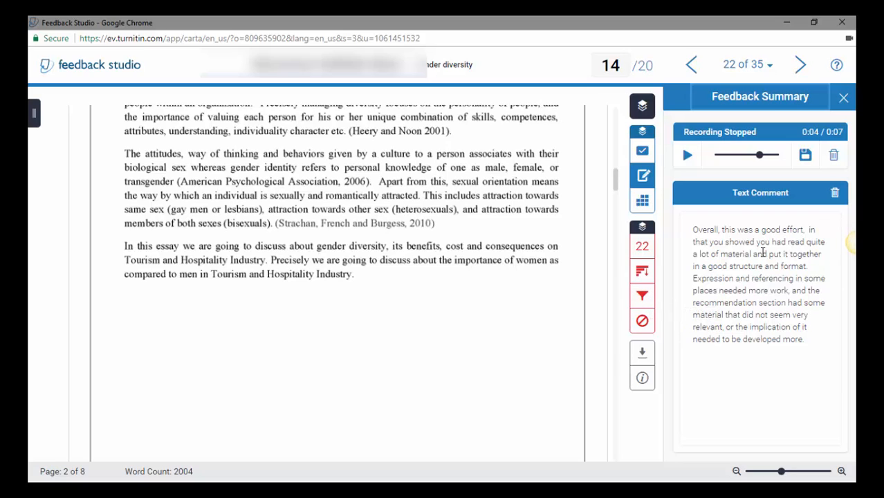
- View the full Diversity Assessment 1FINAL rubric with its criteria and scales in the rubric manager, and close the manager
click(642, 202)
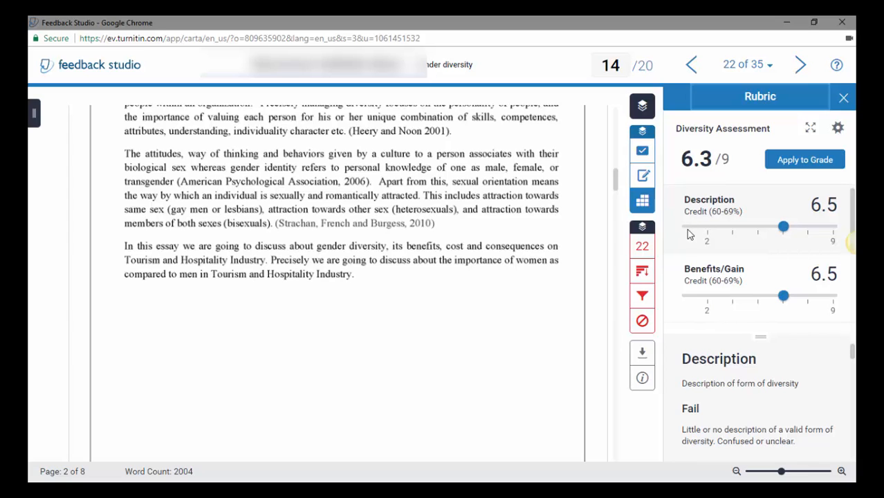
click(839, 130)
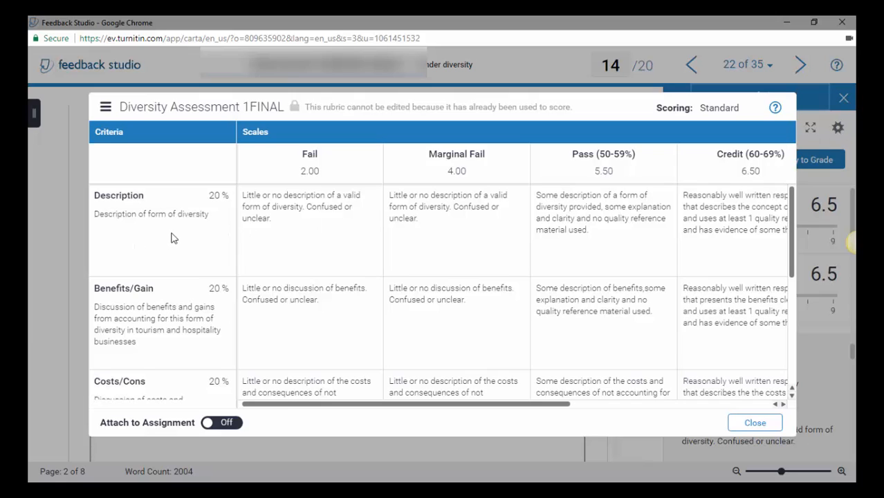
drag(794, 248, 789, 207)
drag(548, 403, 571, 407)
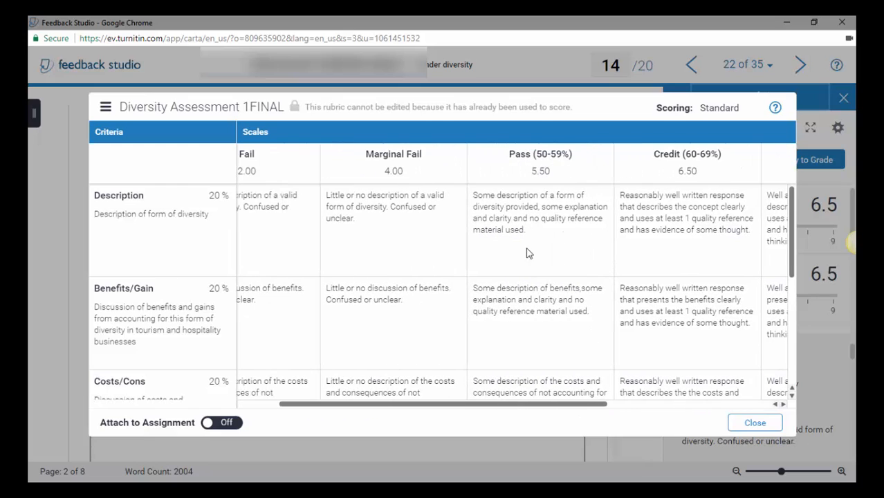
drag(532, 408, 452, 409)
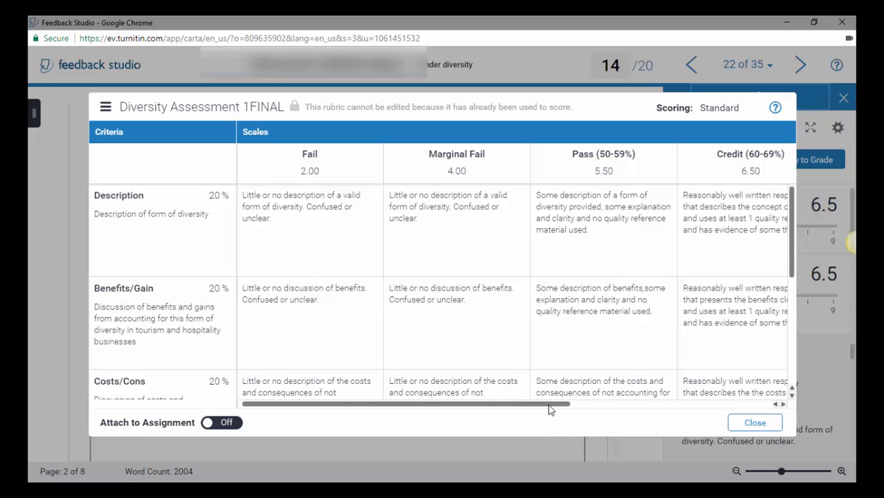
mouse_move(549, 410)
mouse_down()
mouse_move(756, 411)
mouse_move(562, 413)
mouse_up()
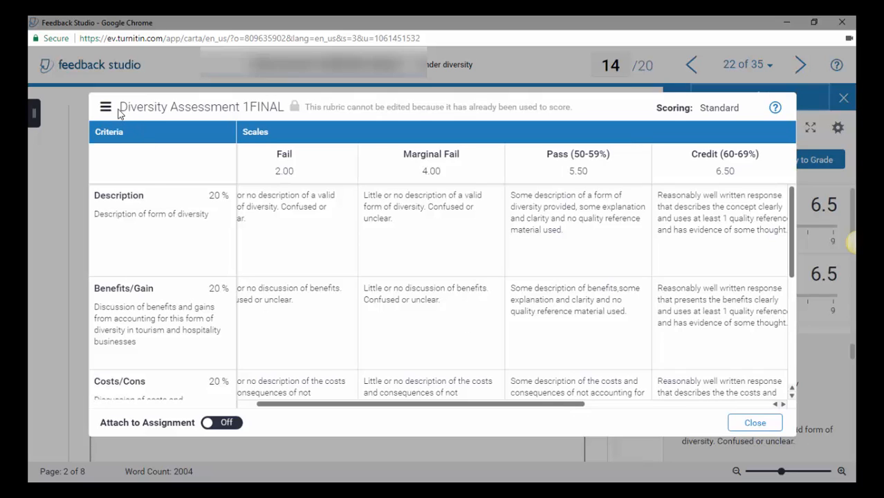
click(760, 423)
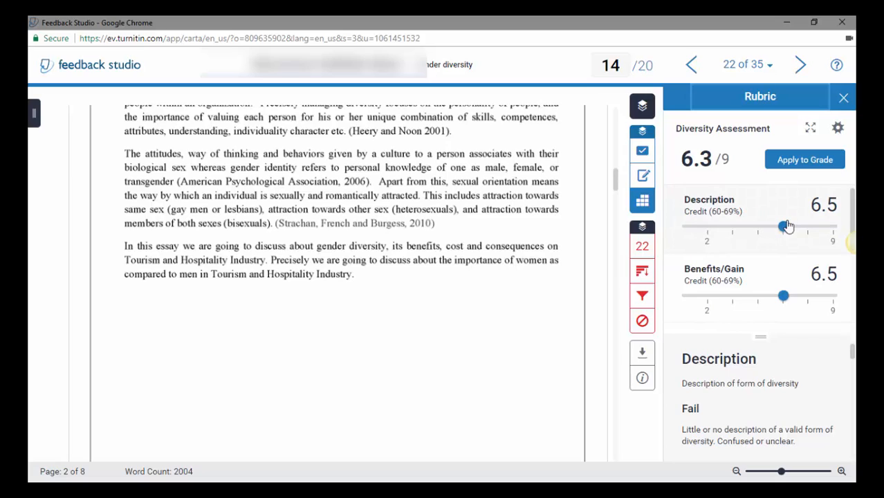
- Set the rubric's Description criterion to Pass (50-59%), 5.5, and return it to Credit (60-69%), 6.5
drag(784, 235, 762, 231)
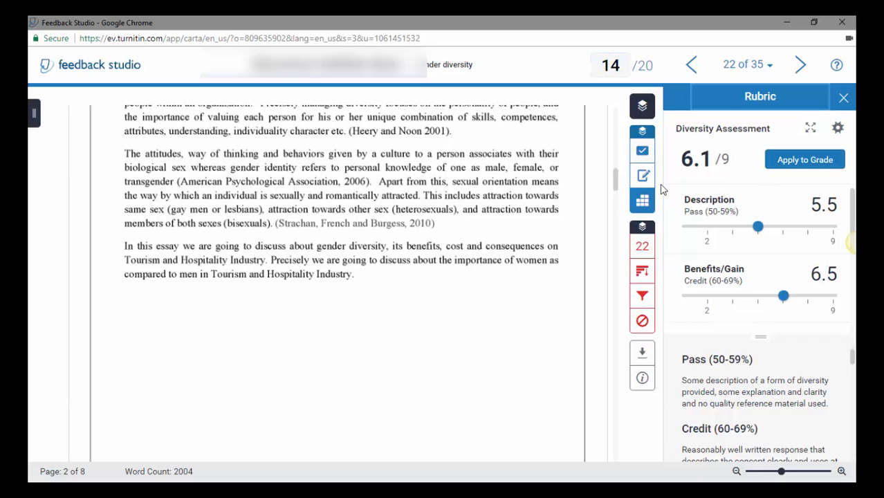
drag(759, 231, 784, 233)
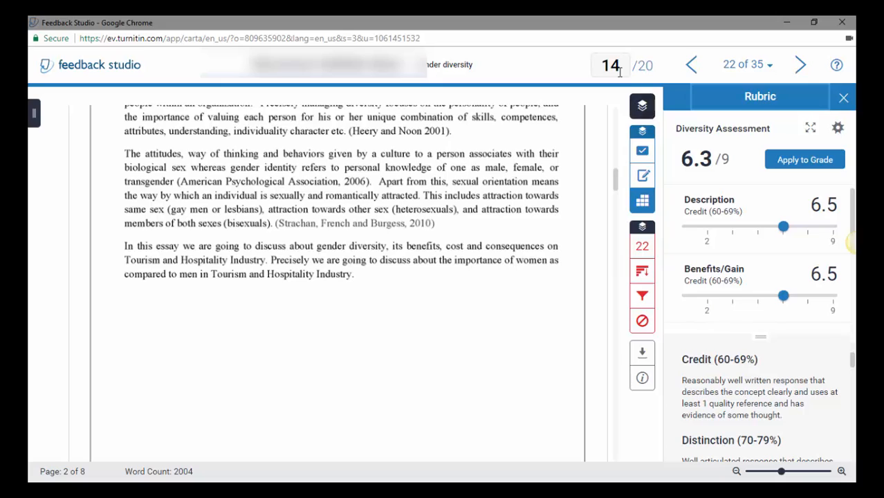
- Set the overall grade to 13 out of 20, and replace it by applying the rubric score to the grade
drag(622, 65, 611, 65)
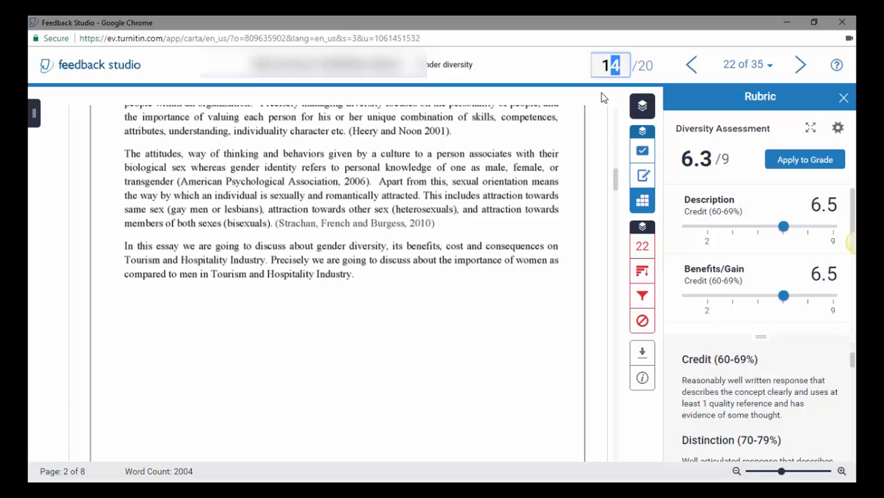
text(3)
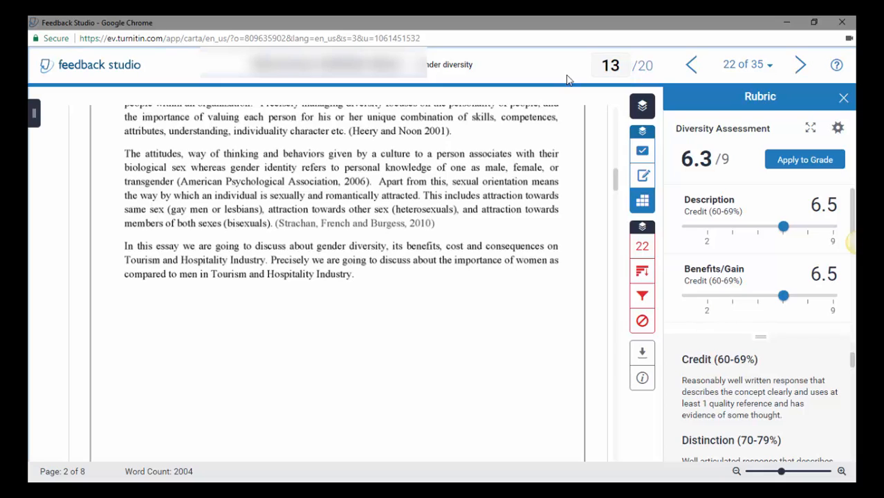
click(813, 163)
- Read the rubric's level descriptions for the Benefits/Gain criterion and close the rubric
scroll(709, 422, down, 5)
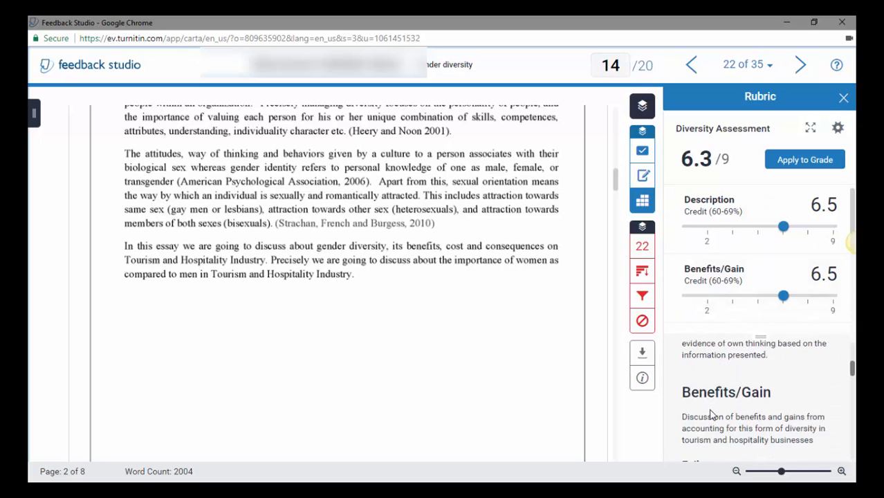
scroll(712, 414, down, 3)
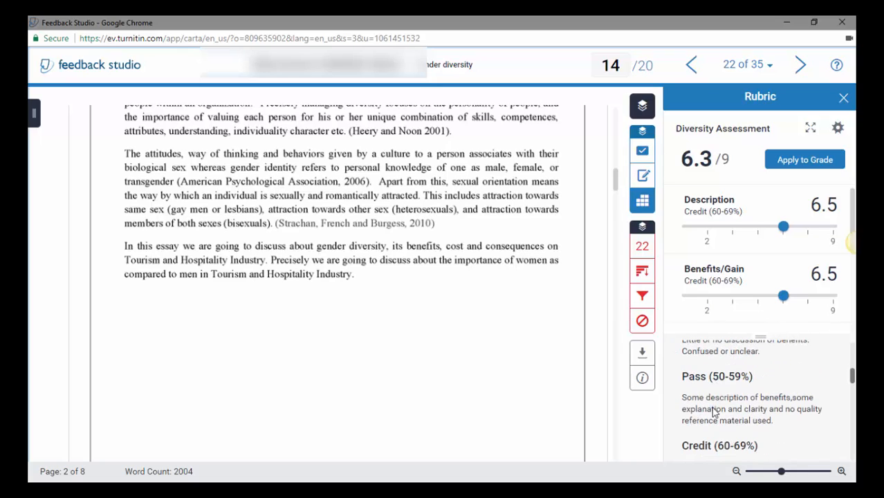
scroll(714, 413, up, 2)
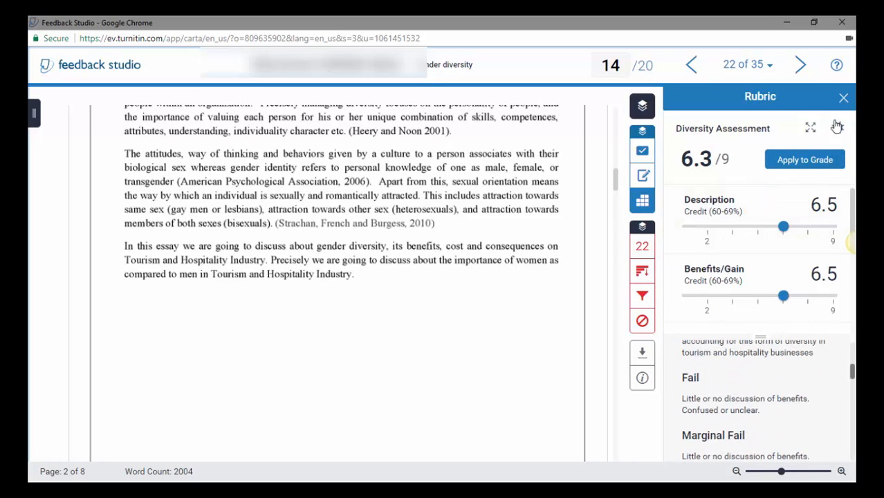
click(845, 98)
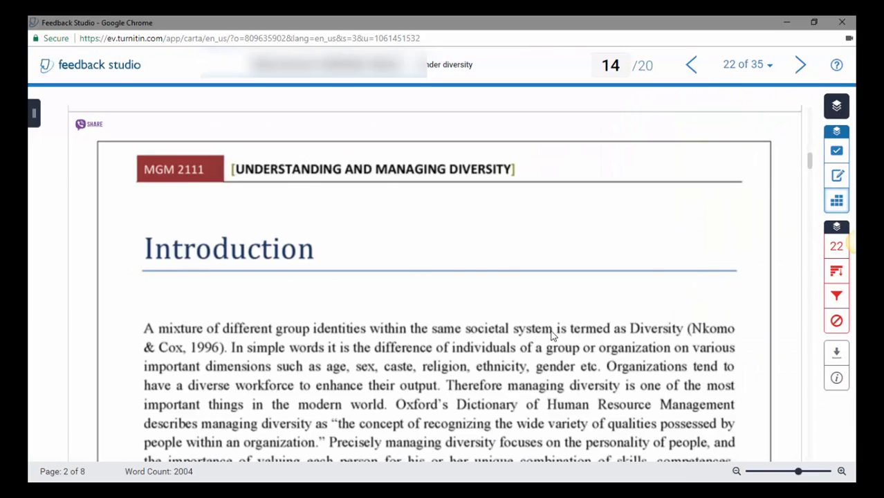
scroll(550, 337, down, 6)
scroll(547, 334, down, 5)
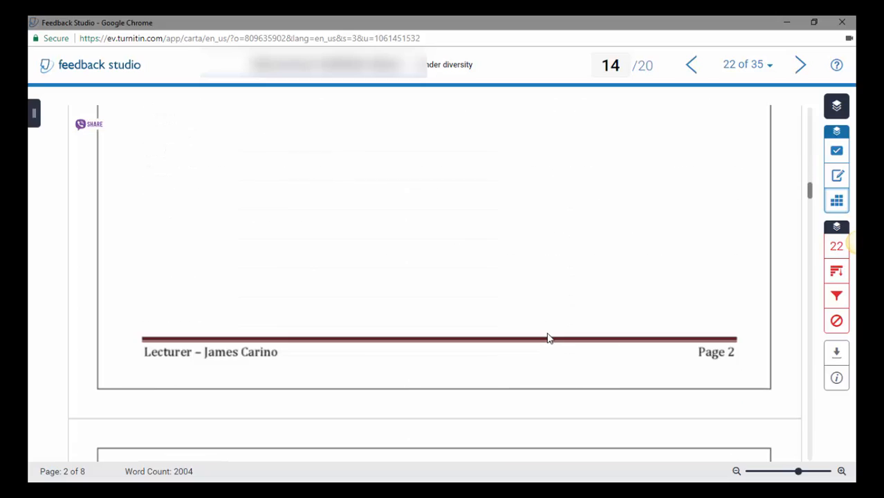
scroll(547, 338, up, 10)
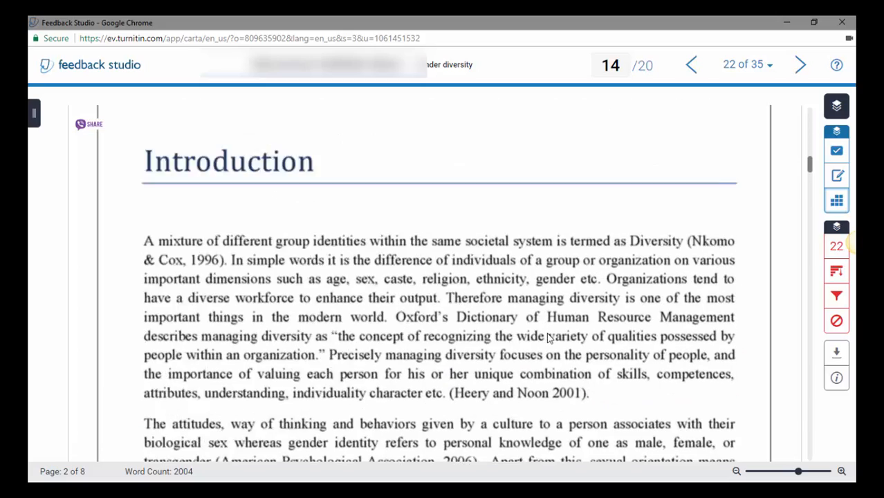